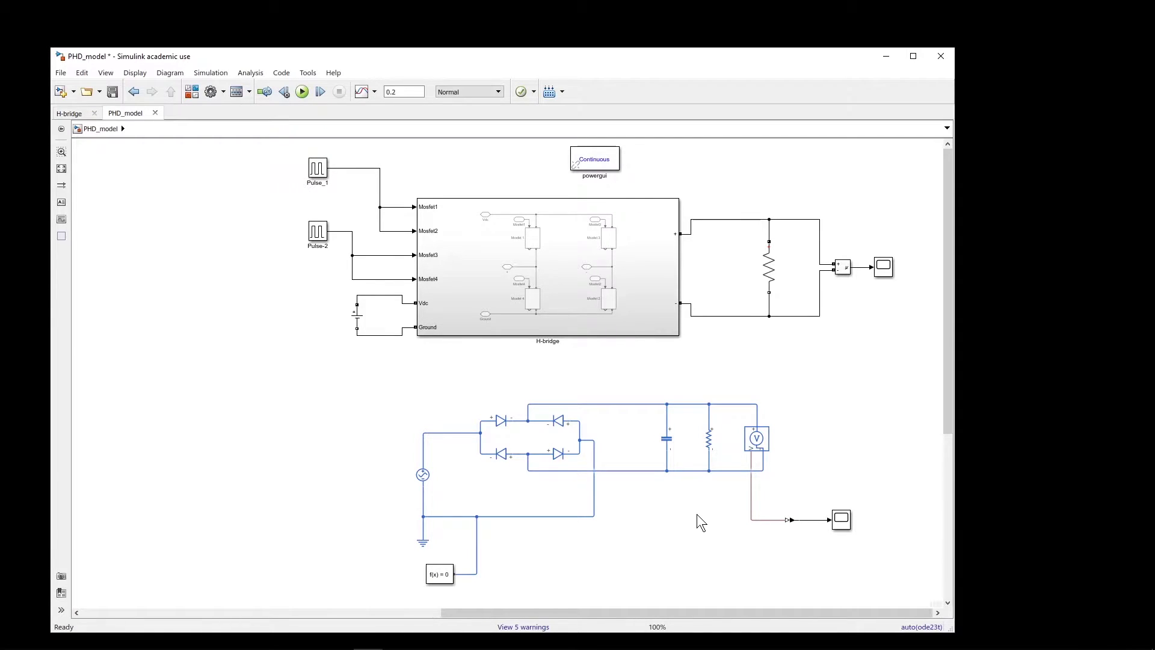
- Inspect a rectifier diode and the Mosfet switches inside the H-bridge subsystem, then return to PHD_model
left_click(504, 453)
left_click(858, 404)
left_click_drag(901, 349, 318, 141)
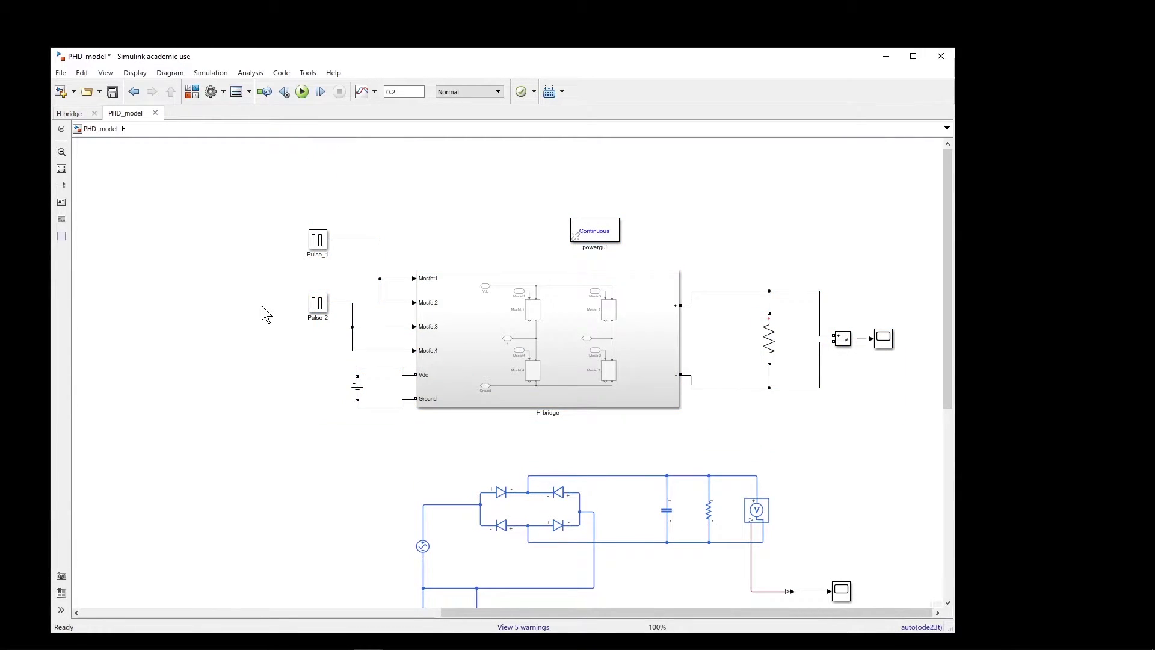
left_click(538, 382)
double_click(581, 344)
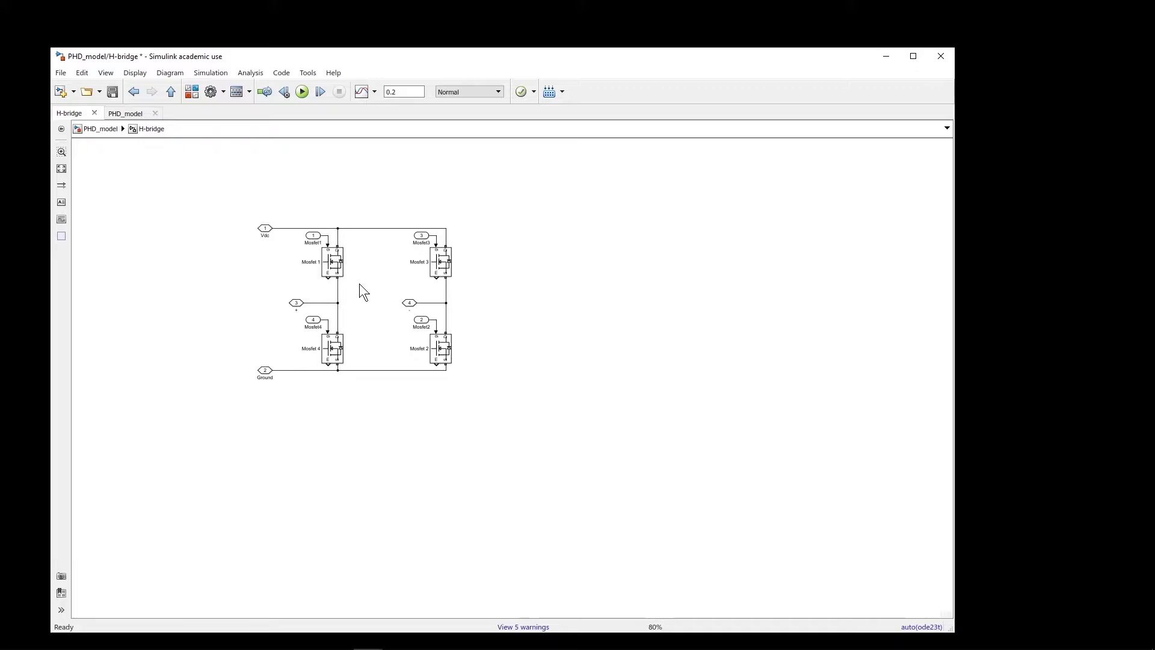
left_click(341, 361)
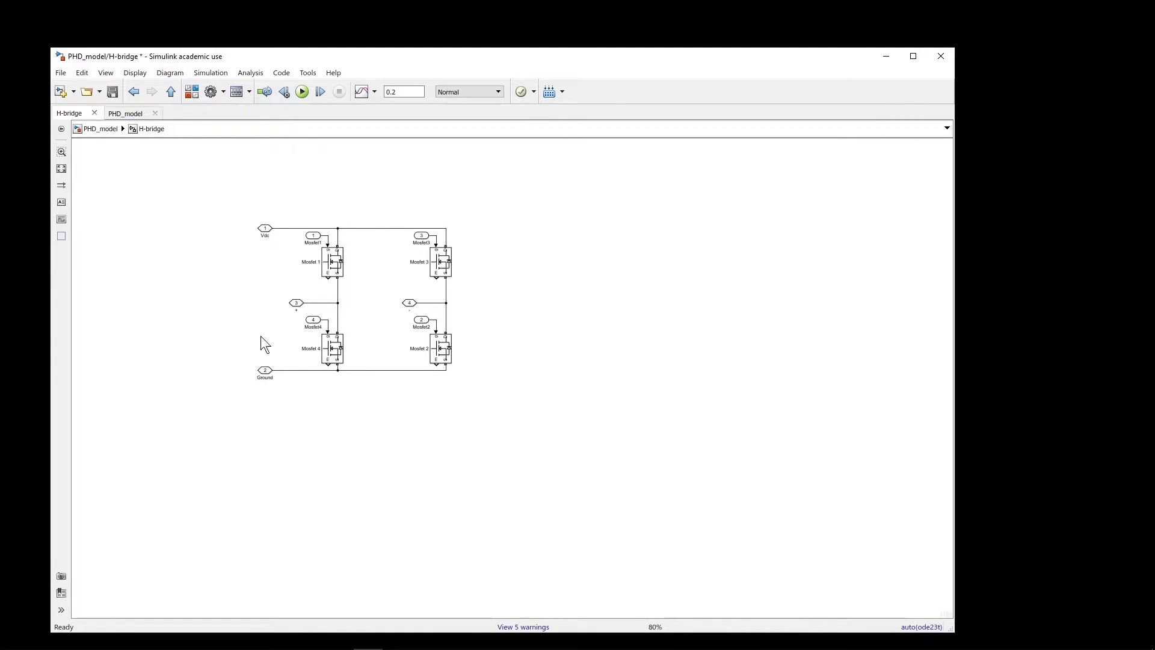
left_click(100, 129)
left_click(318, 248)
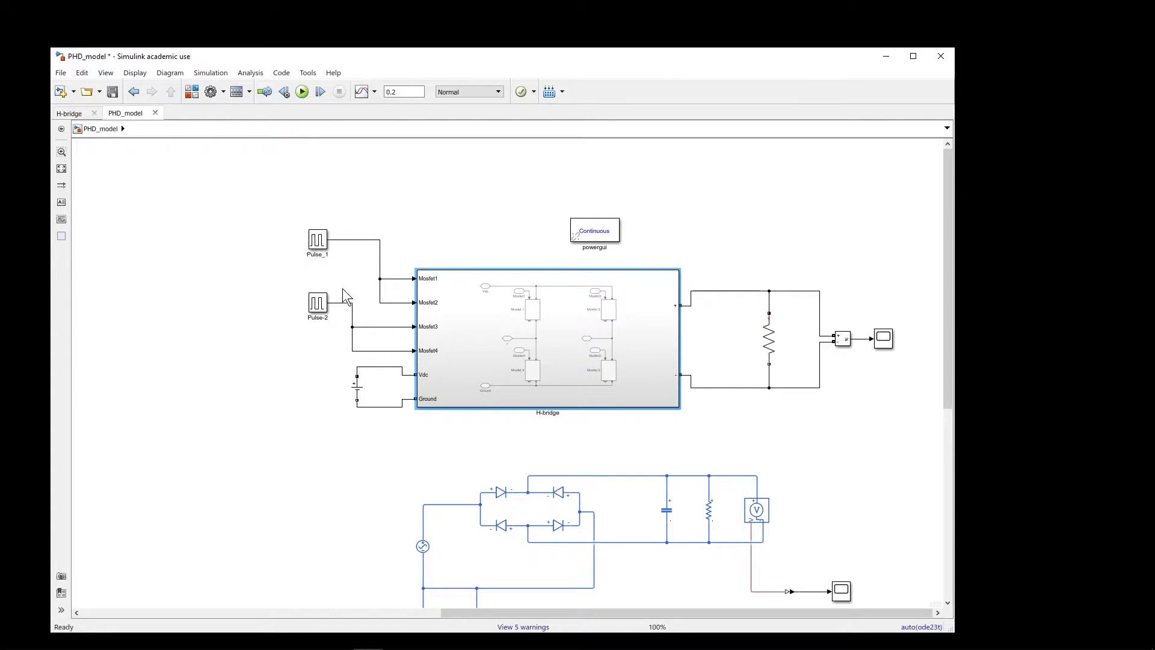
- Check the DC source, the rectifier's AC source and load resistor, then run the 0.2 s simulation
left_click(361, 393)
left_click_drag(948, 279, 858, 367)
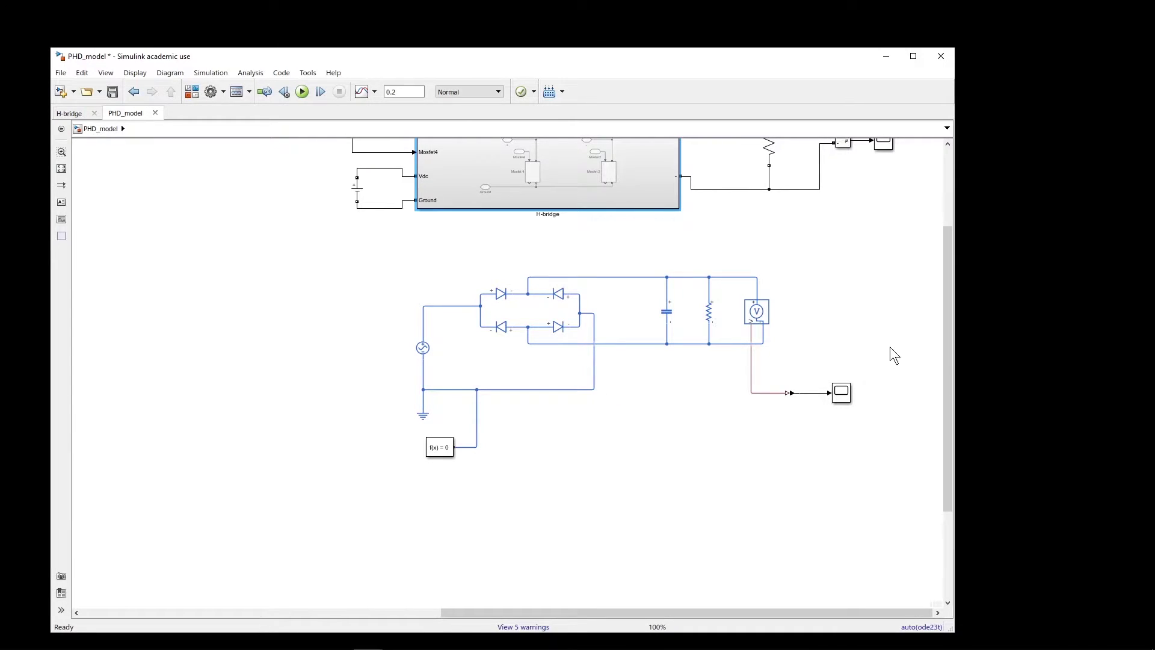
left_click_drag(951, 333, 948, 303)
left_click(420, 396)
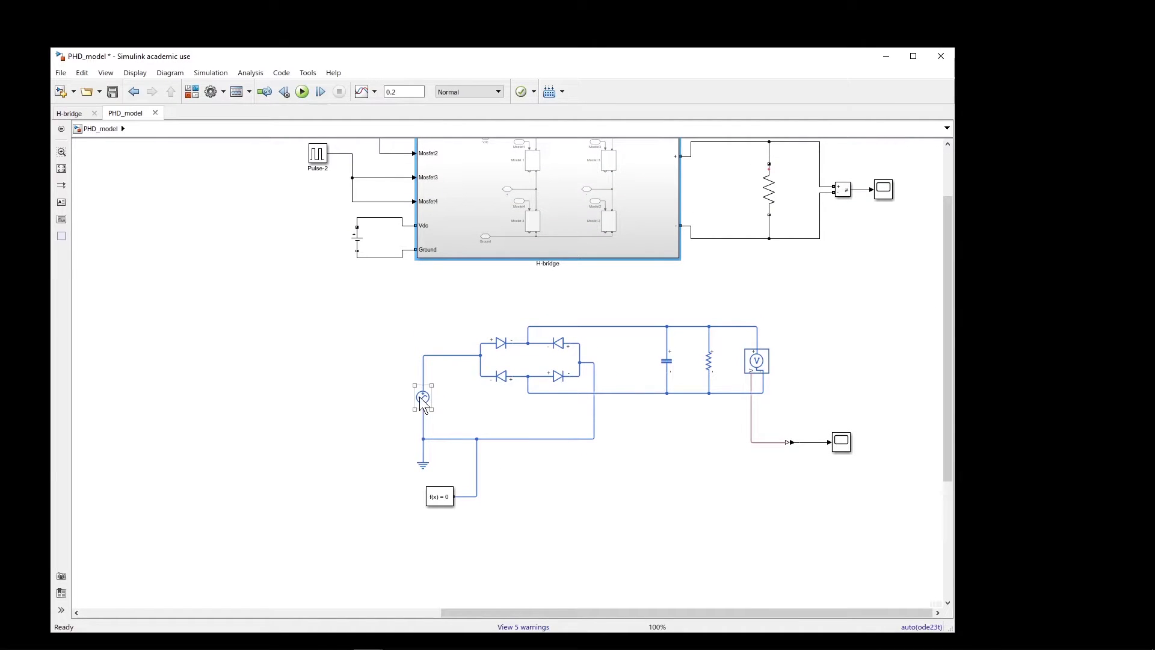
left_click(564, 442)
left_click(713, 370)
left_click(304, 93)
- Open the rectifier output scope (Scope1) and review the AC Voltage Source parameters
double_click(841, 441)
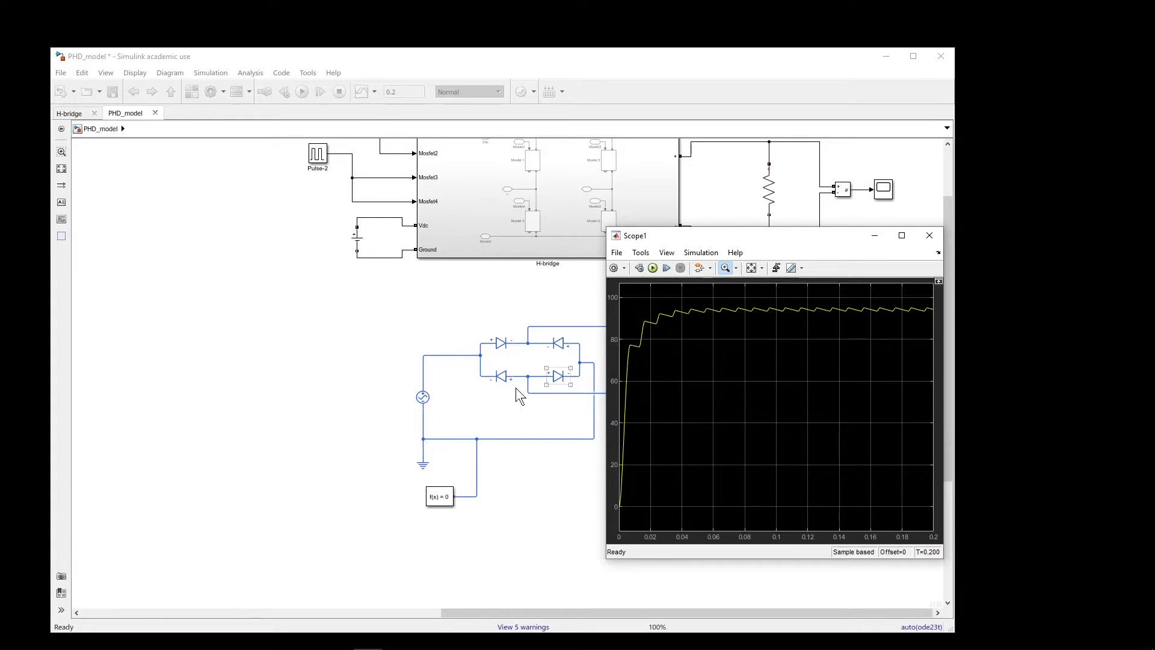
left_click(305, 427)
left_click(426, 400)
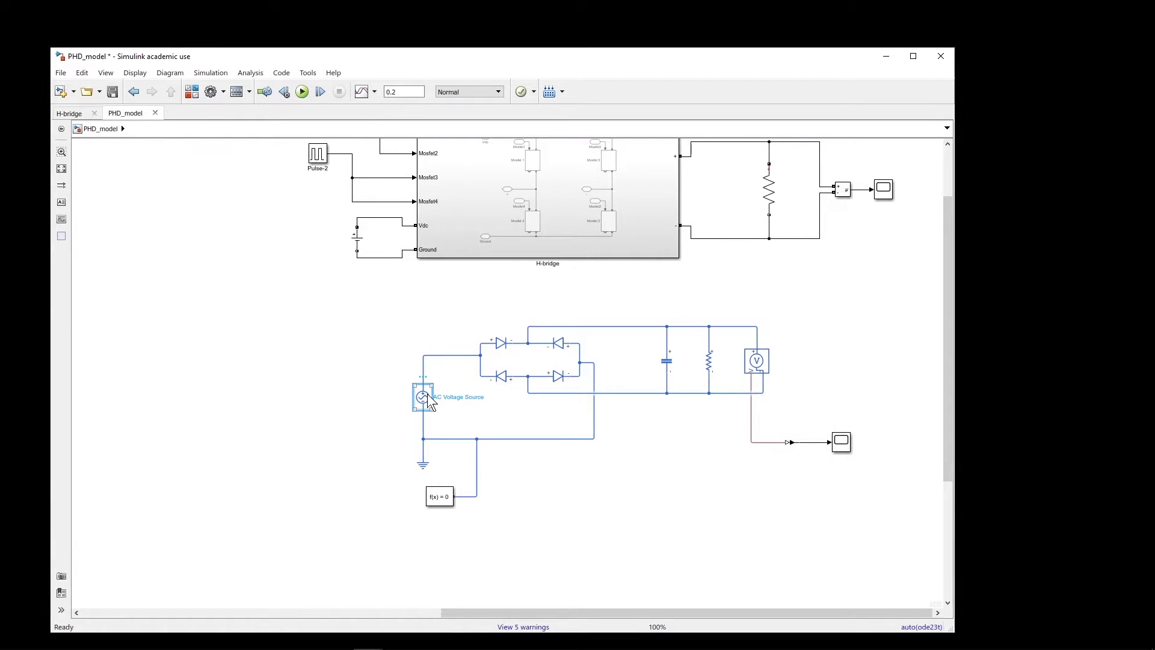
double_click(425, 397)
left_click(675, 482)
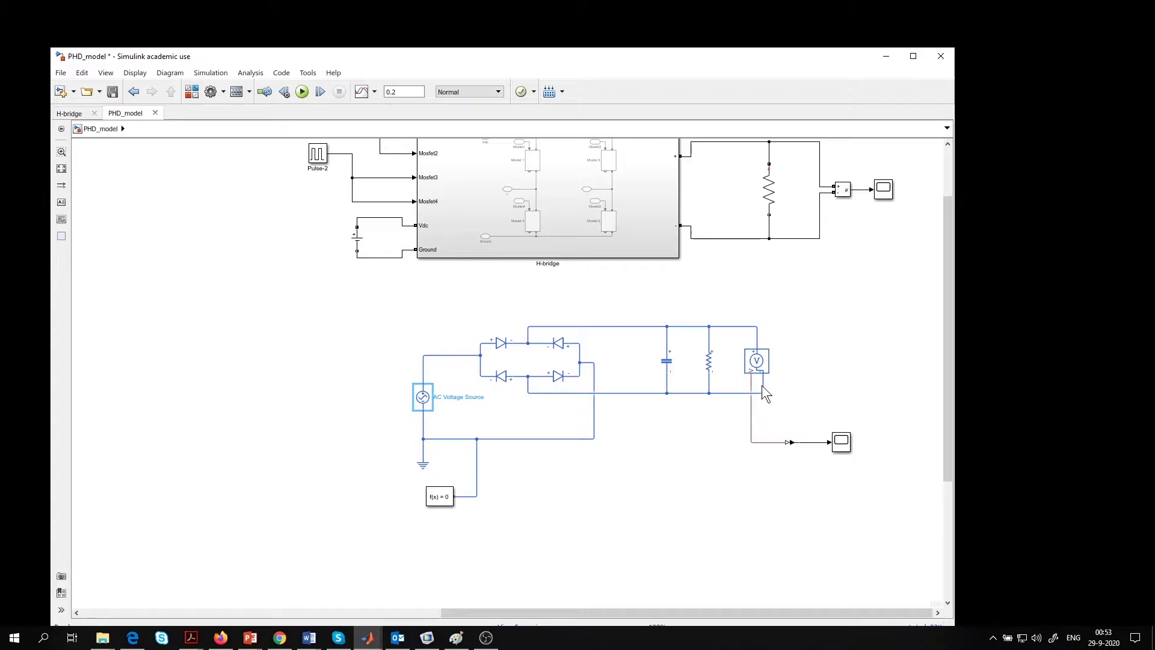
- Autoscale Scope1 to show the rectifier output settling near 95 with ripple
left_click_drag(850, 64, 817, 64)
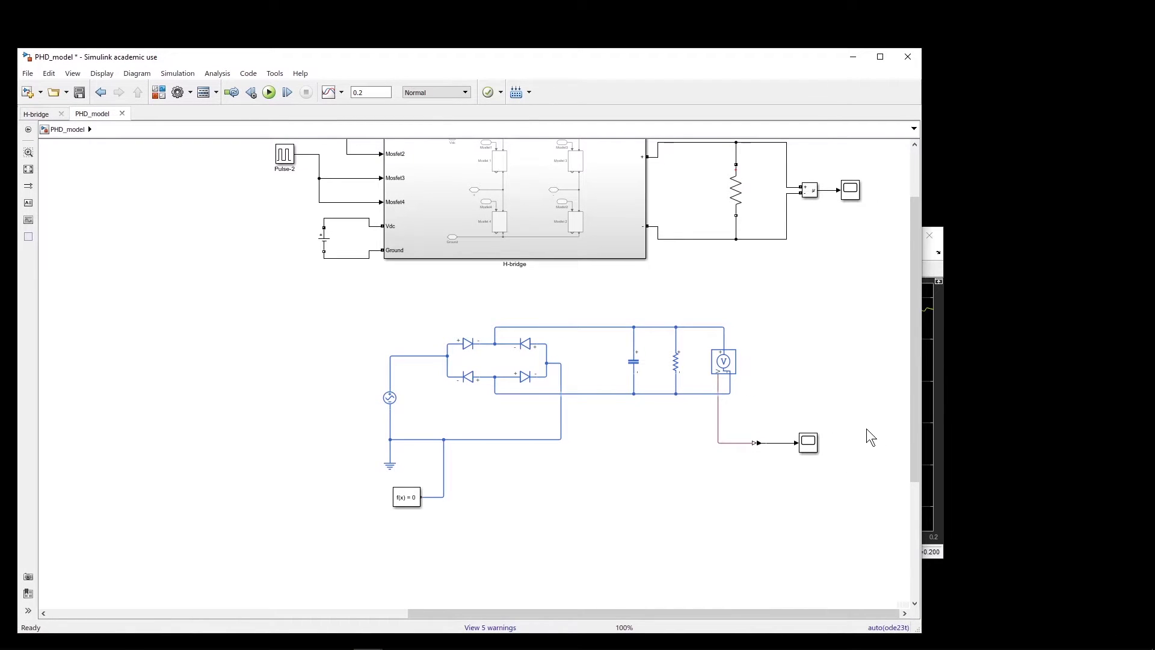
left_click(933, 361)
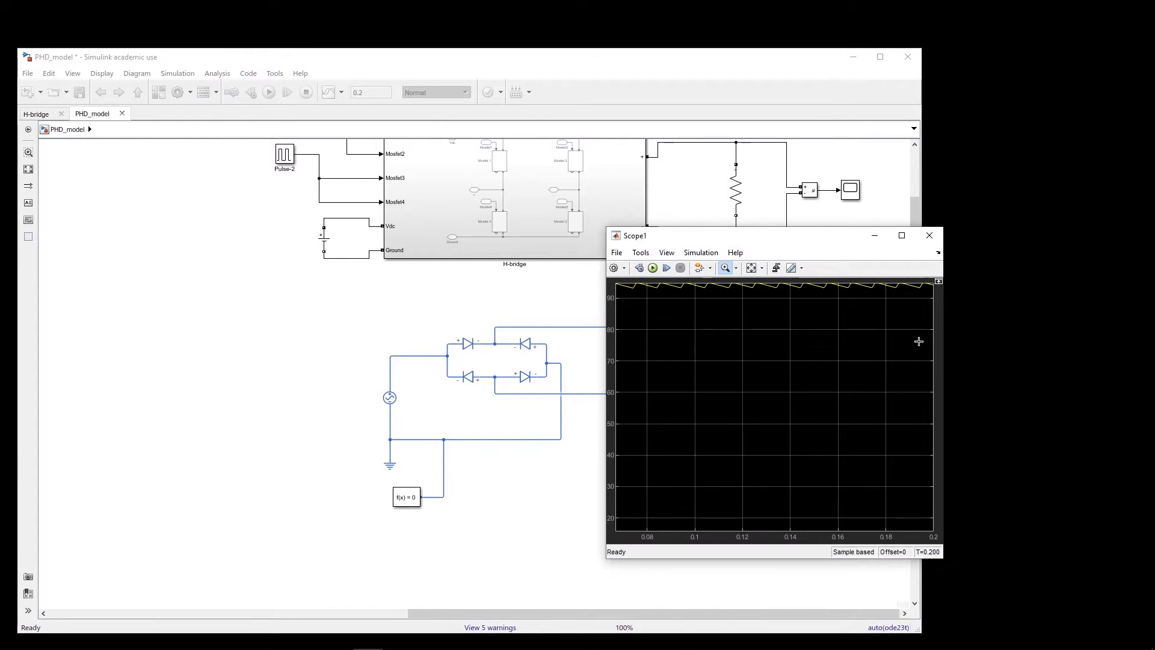
left_click(756, 270)
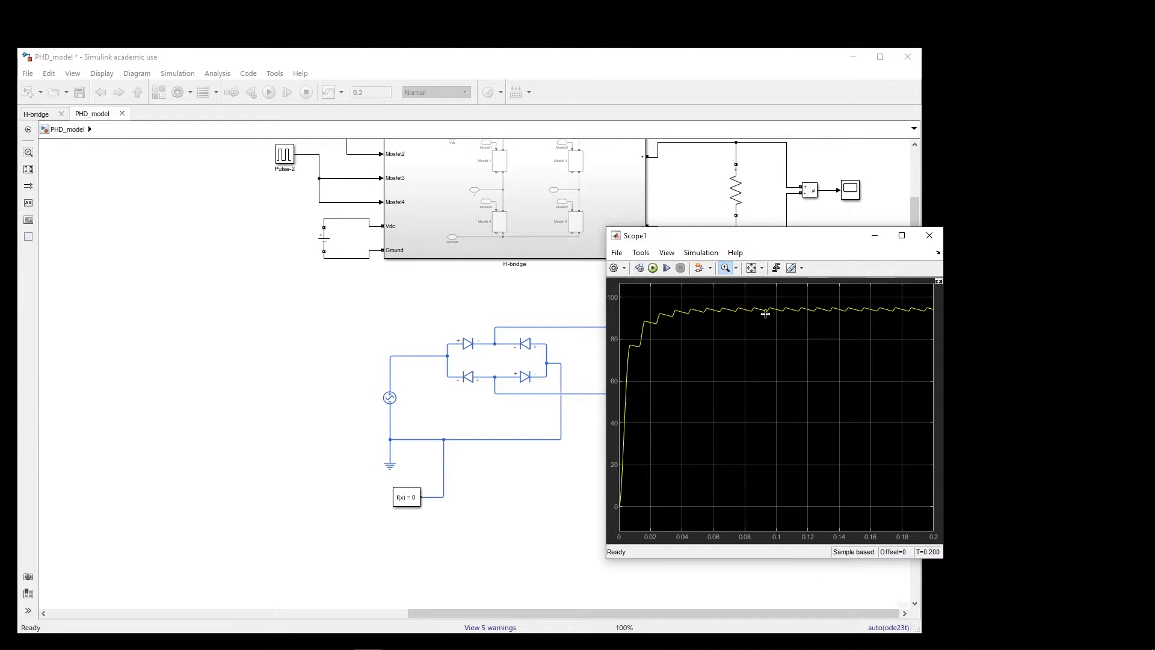
left_click(528, 348)
left_click_drag(788, 236, 932, 243)
- Open the H-bridge output scope and autoscale its ±100 square-wave plot
left_click(844, 191)
double_click(842, 190)
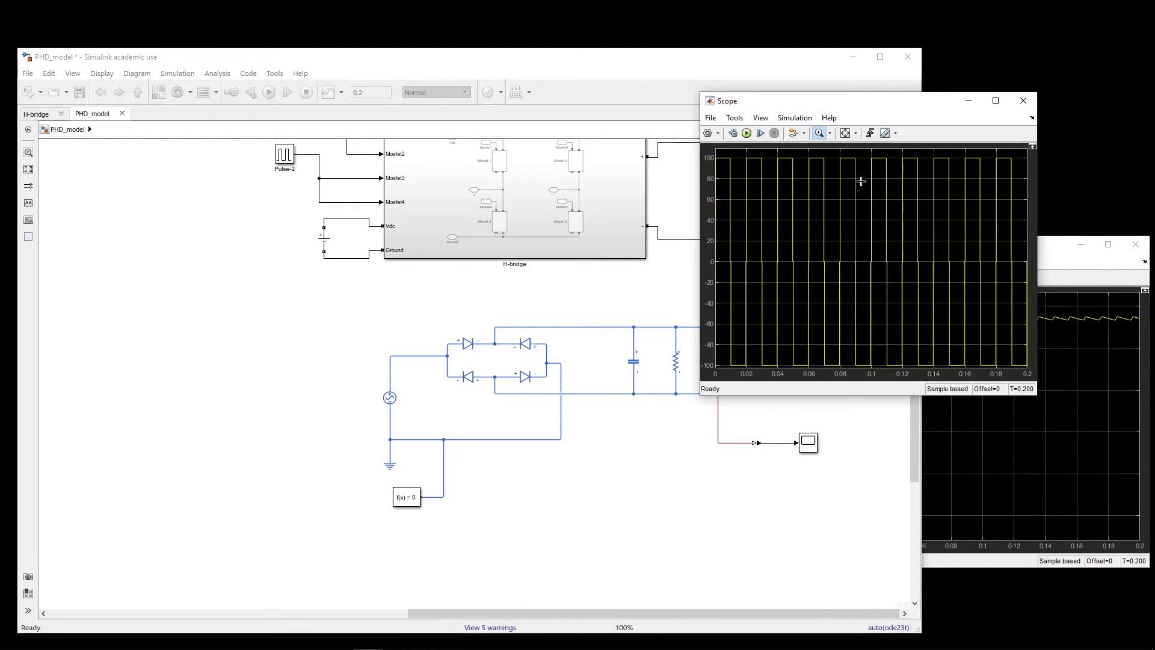
left_click_drag(886, 104, 819, 108)
left_click(779, 138)
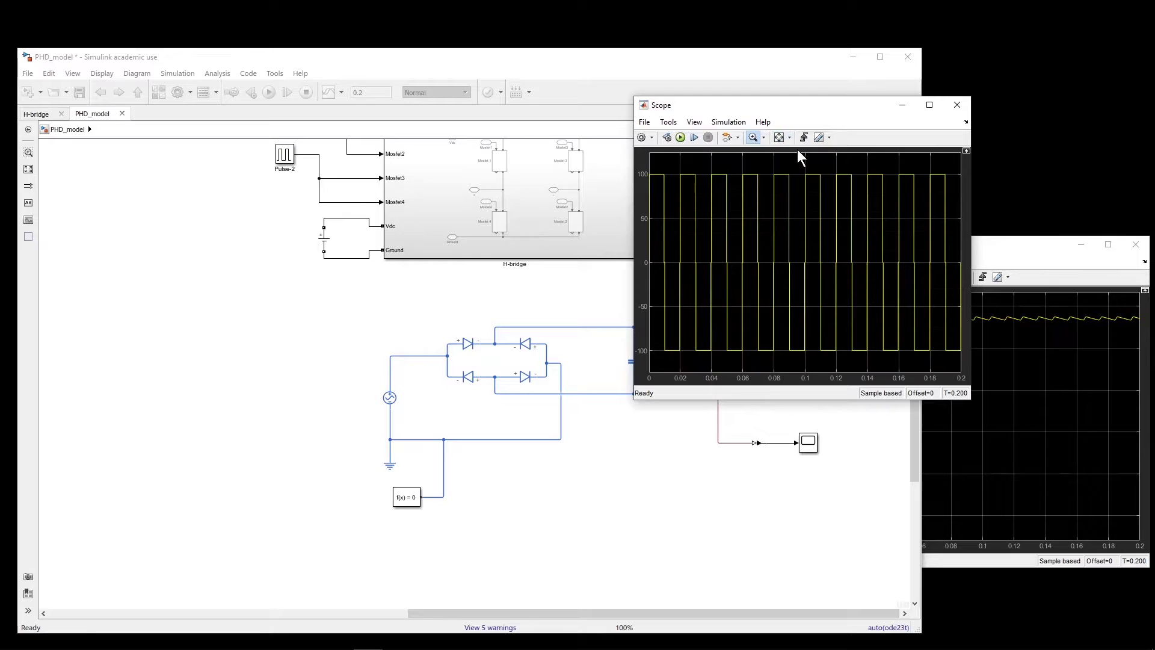
left_click_drag(756, 112, 893, 109)
left_click(904, 215)
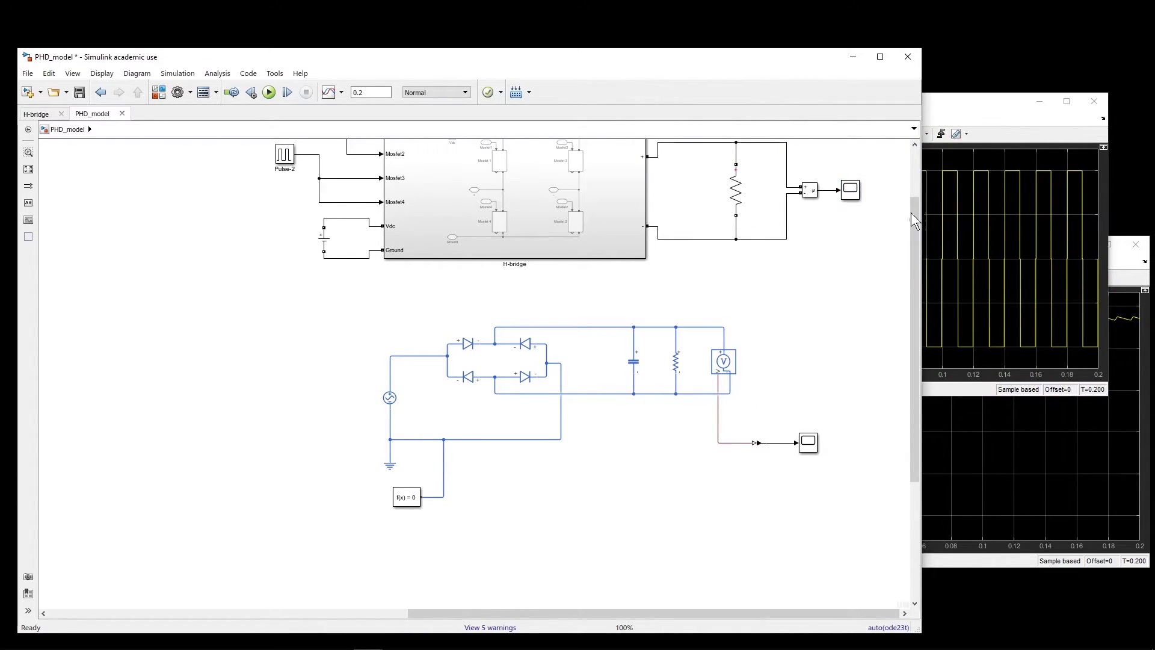
scroll(916, 208, "up", 2)
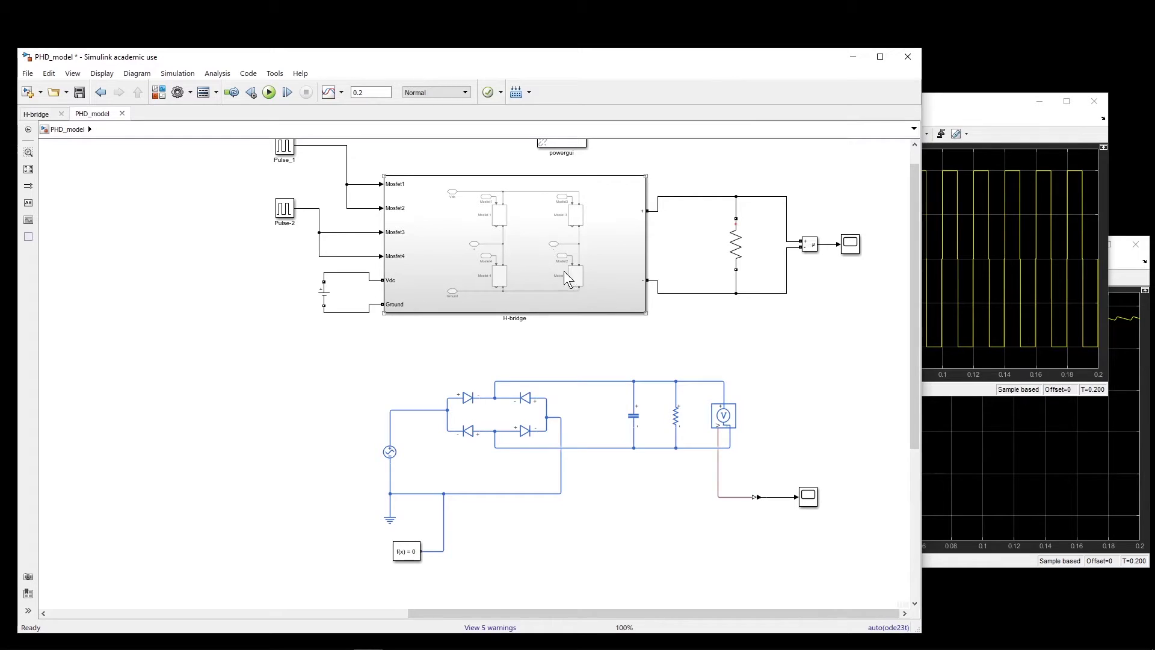
- Zoom into the 0.035–0.08 s stretch of the square wave, then restore the full 0–0.2 s view
left_click(962, 112)
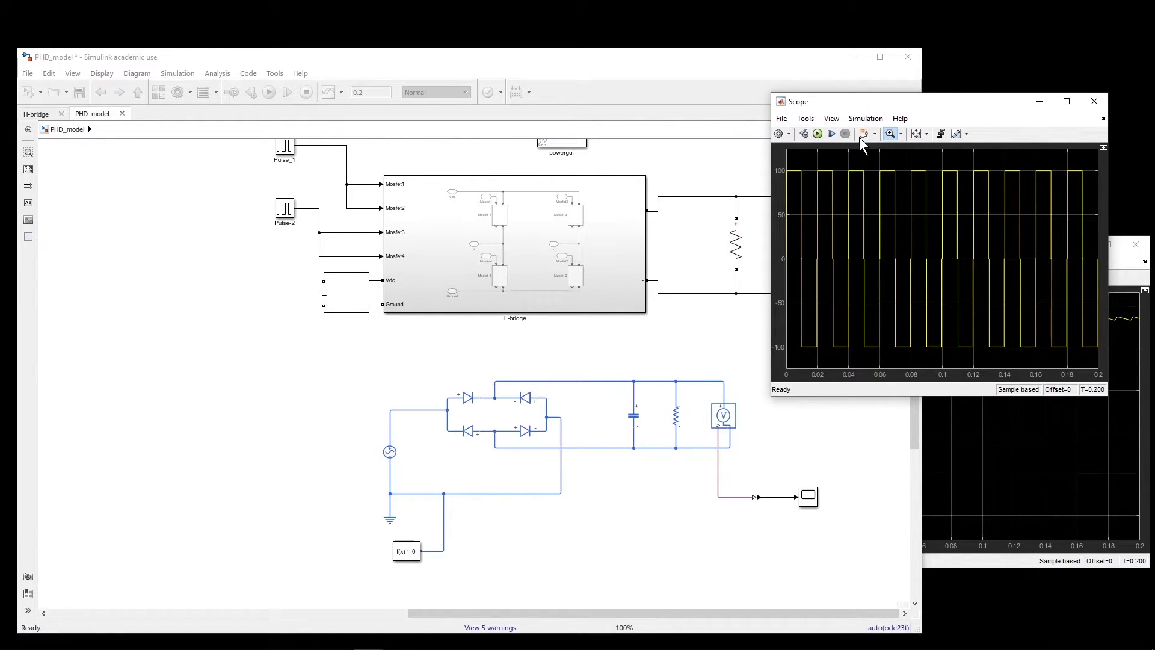
left_click(890, 134)
left_click_drag(841, 157, 913, 368)
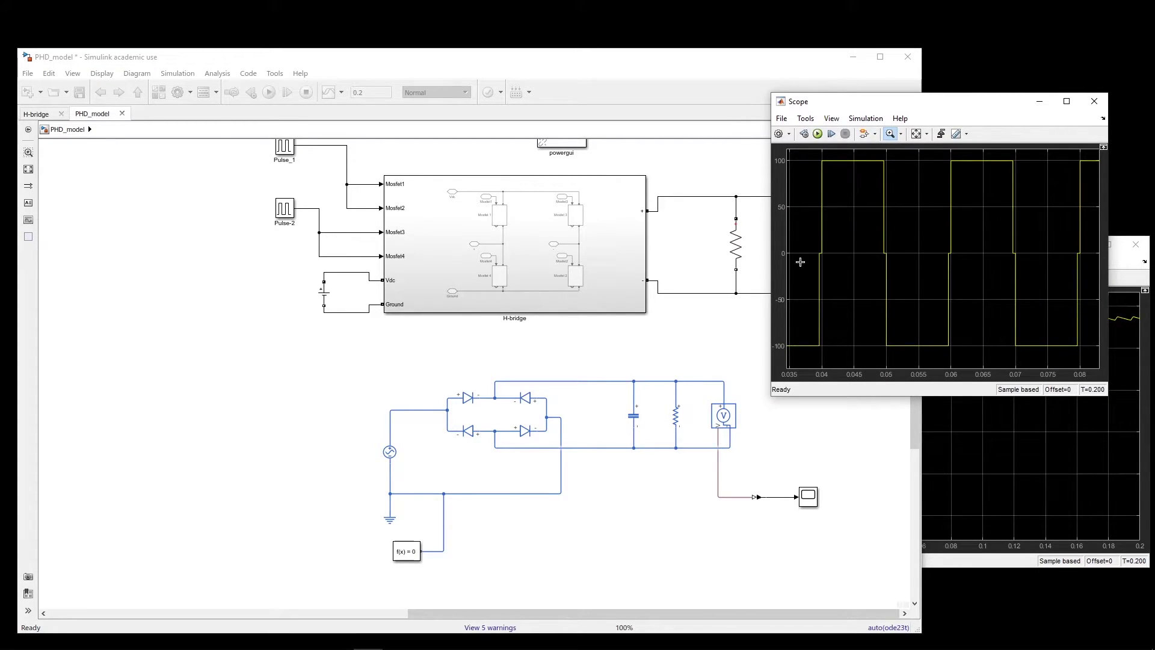
left_click(917, 135)
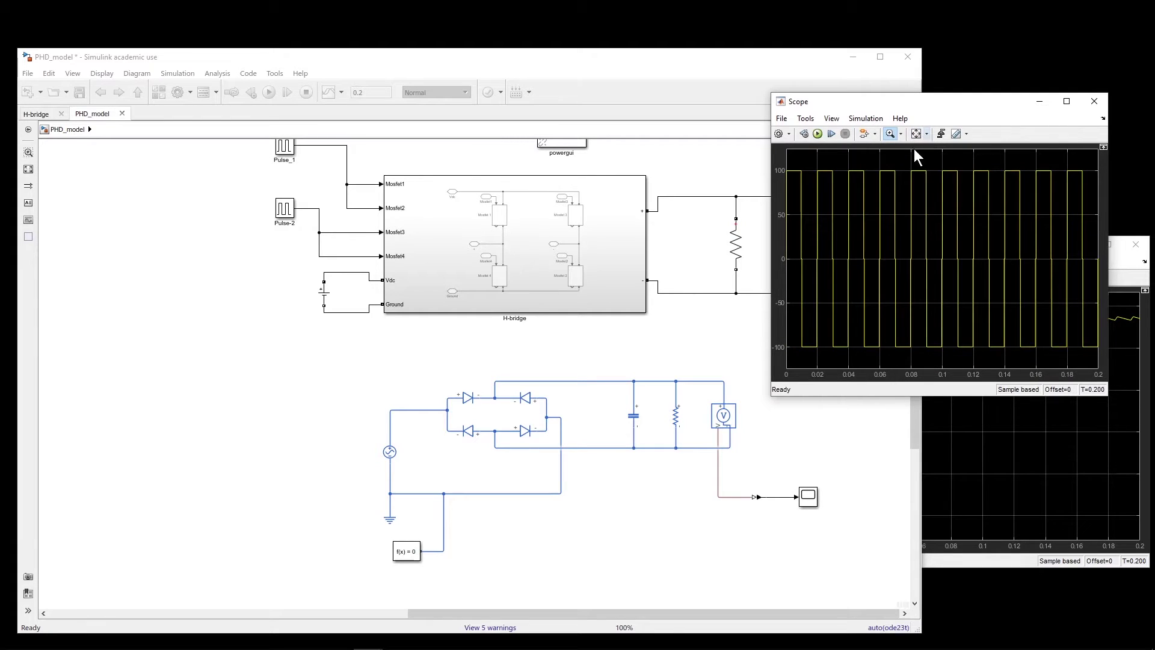
left_click_drag(686, 57, 708, 55)
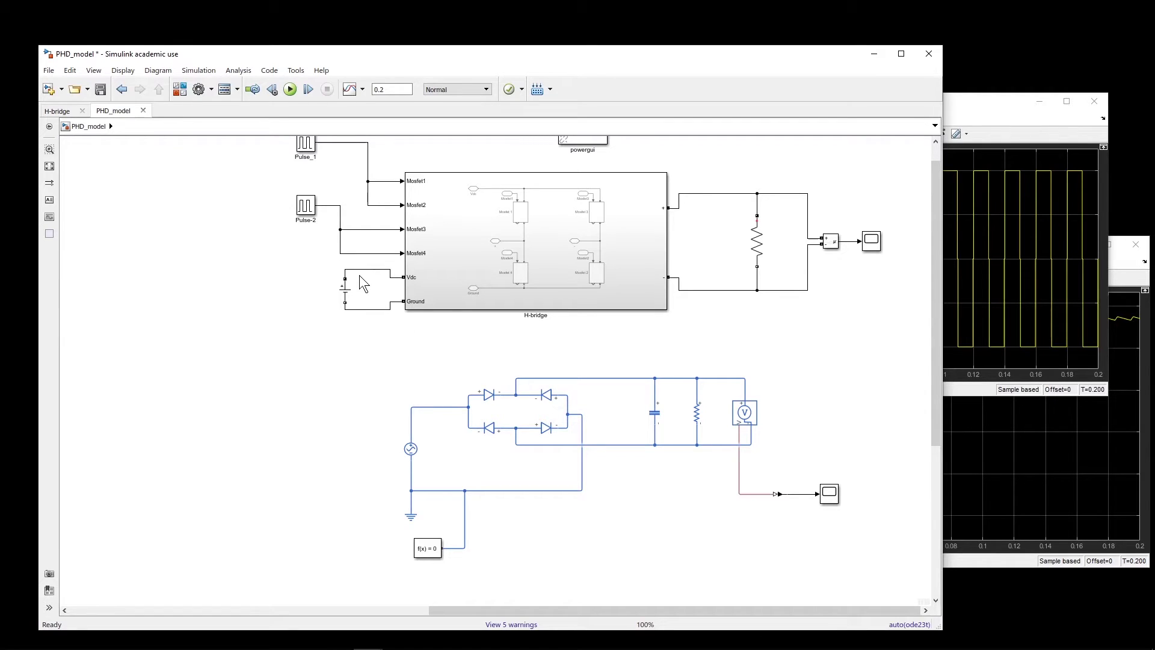
left_click(606, 264)
left_click(378, 283)
left_click(690, 419)
right_click(759, 243)
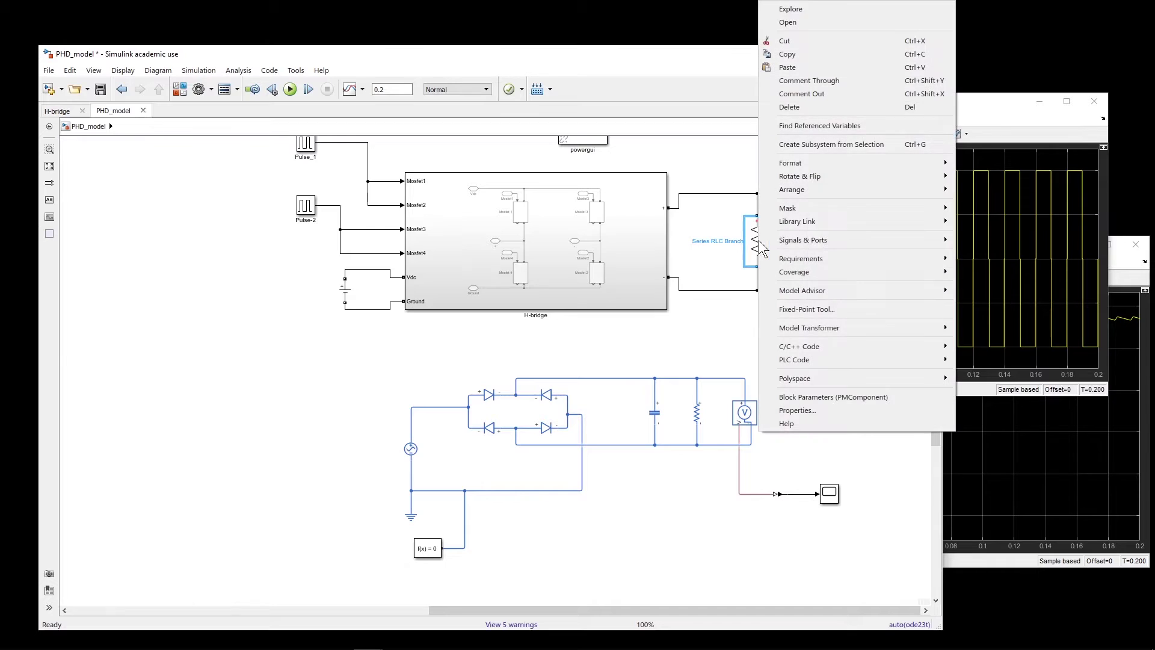
left_click(803, 54)
left_click(269, 355)
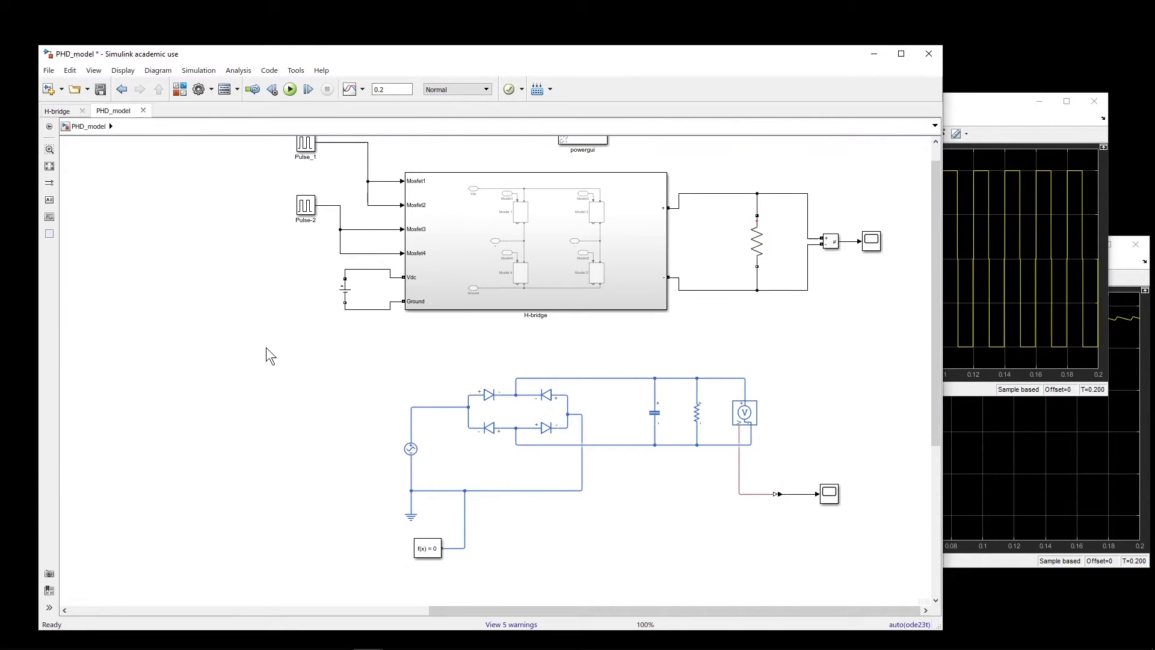
right_click(269, 355)
left_click(317, 59)
mouse_move(296, 384)
left_mouse_down()
mouse_move(374, 385)
mouse_move(363, 269)
left_mouse_up()
left_click(370, 383)
key("Delete")
left_click_drag(365, 354, 638, 374)
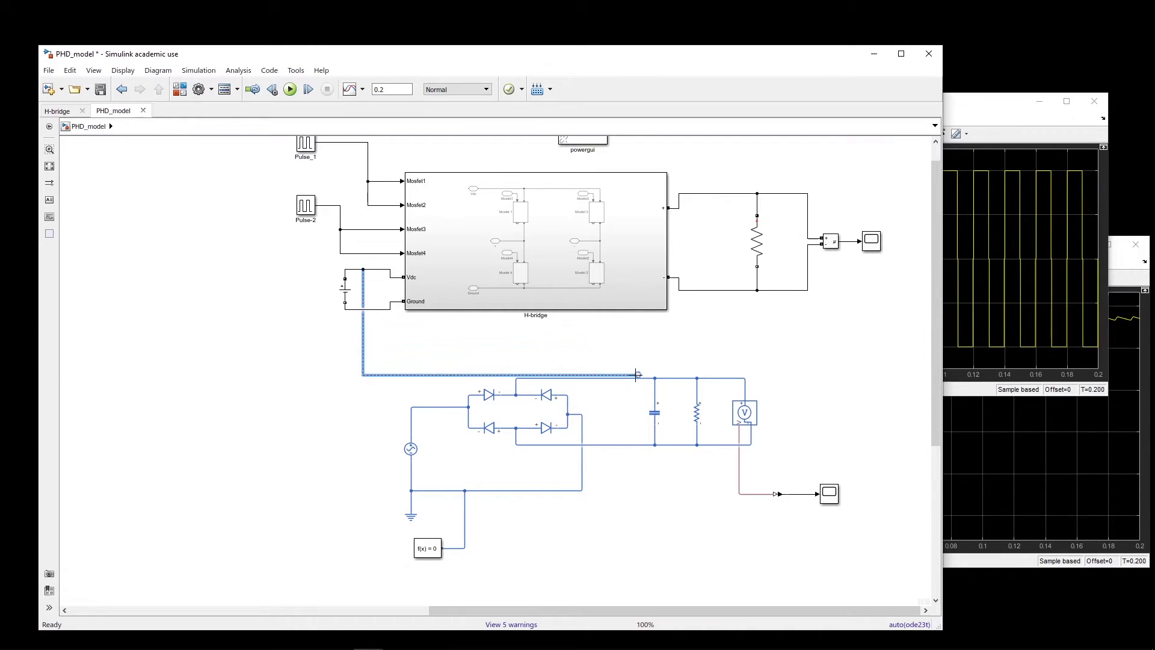
- Place a Controlled Voltage Source from the 'voltage source' library search left of the H-bridge
left_click(180, 89)
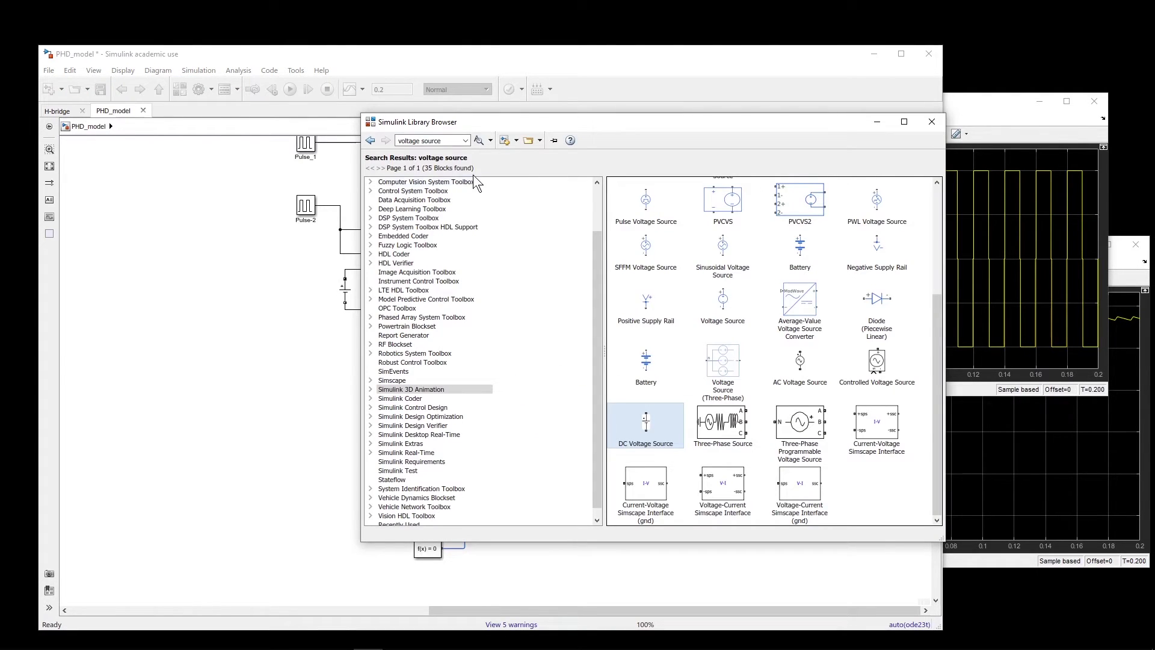
left_click(441, 141)
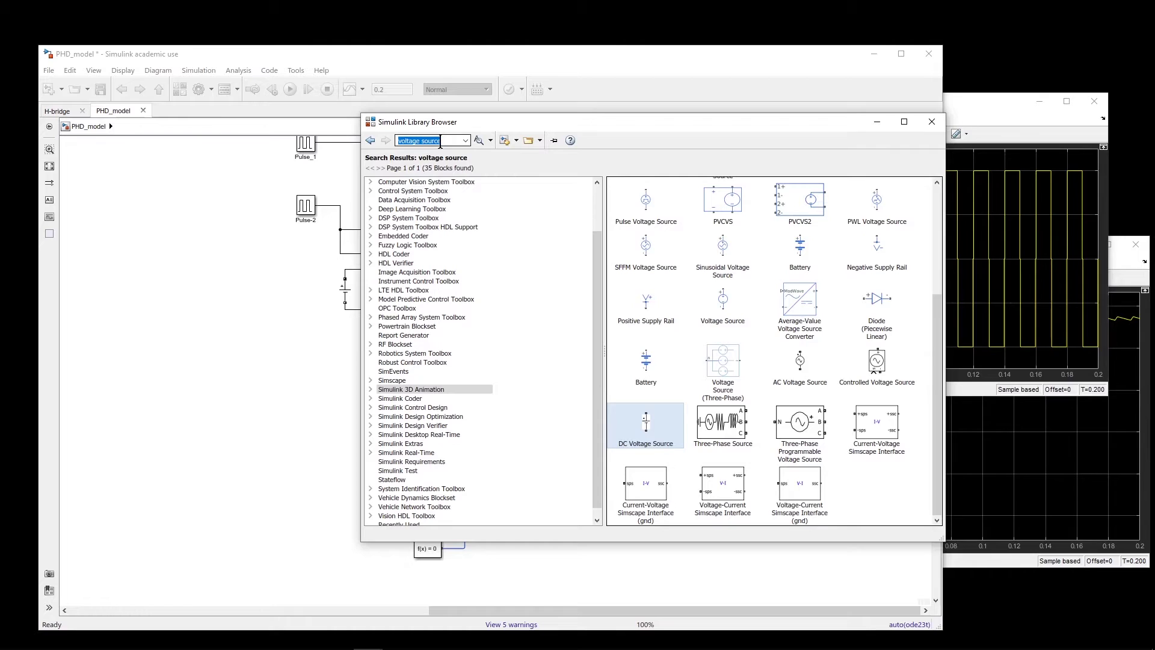
left_click(479, 141)
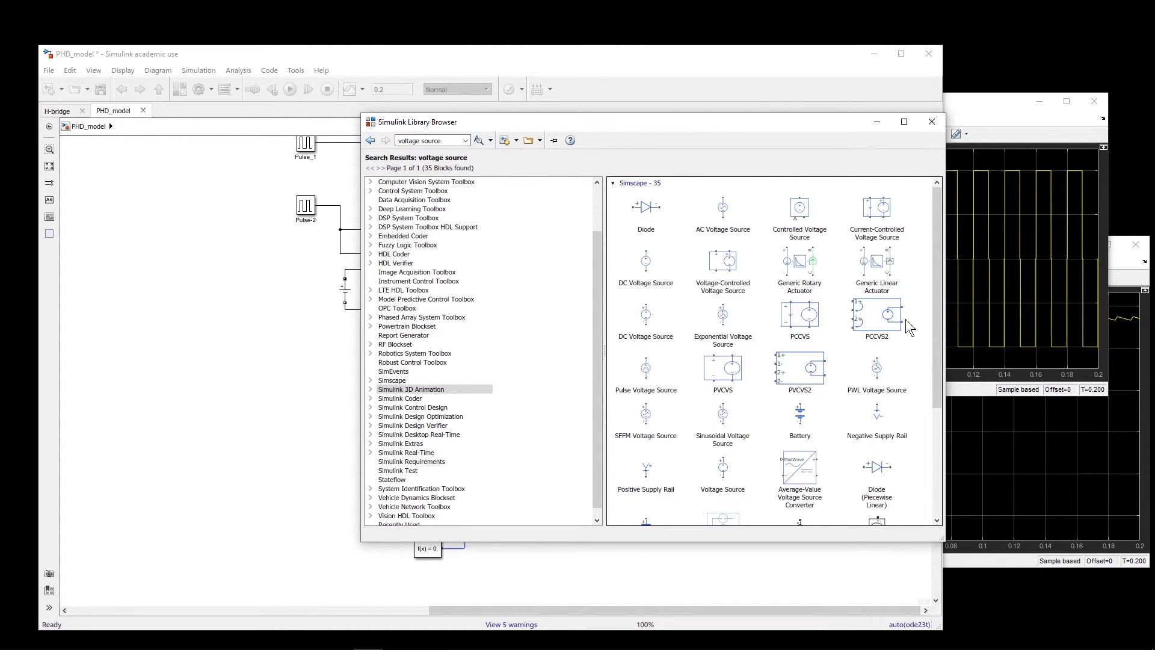
scroll(938, 259, "down", 5)
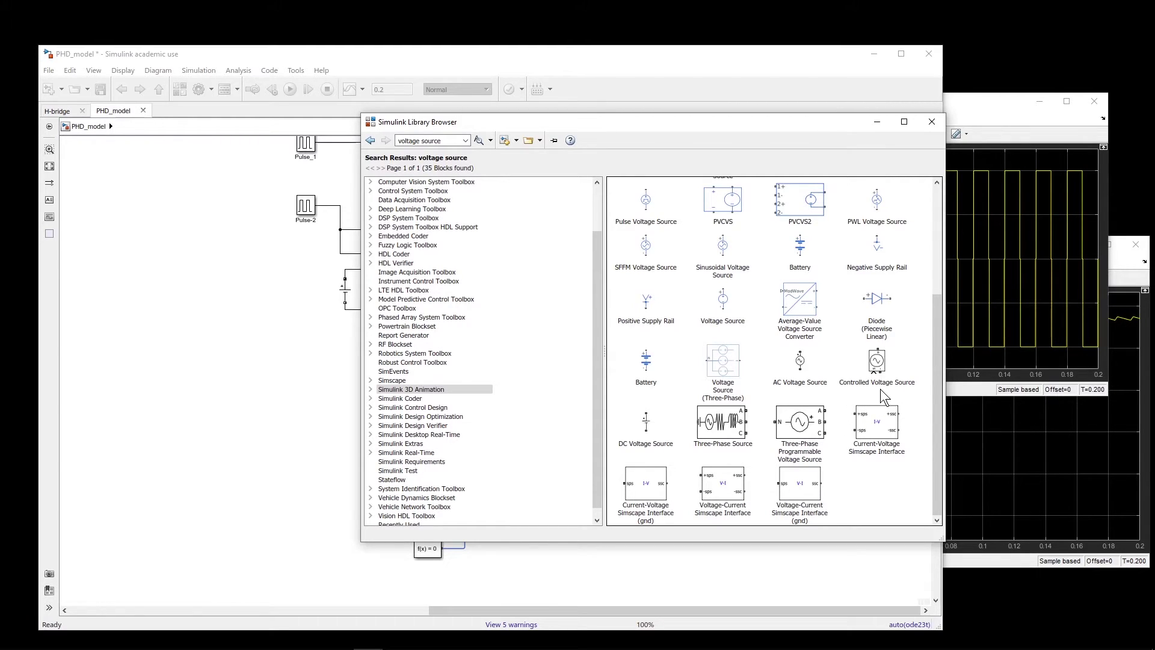
left_click_drag(878, 364, 272, 370)
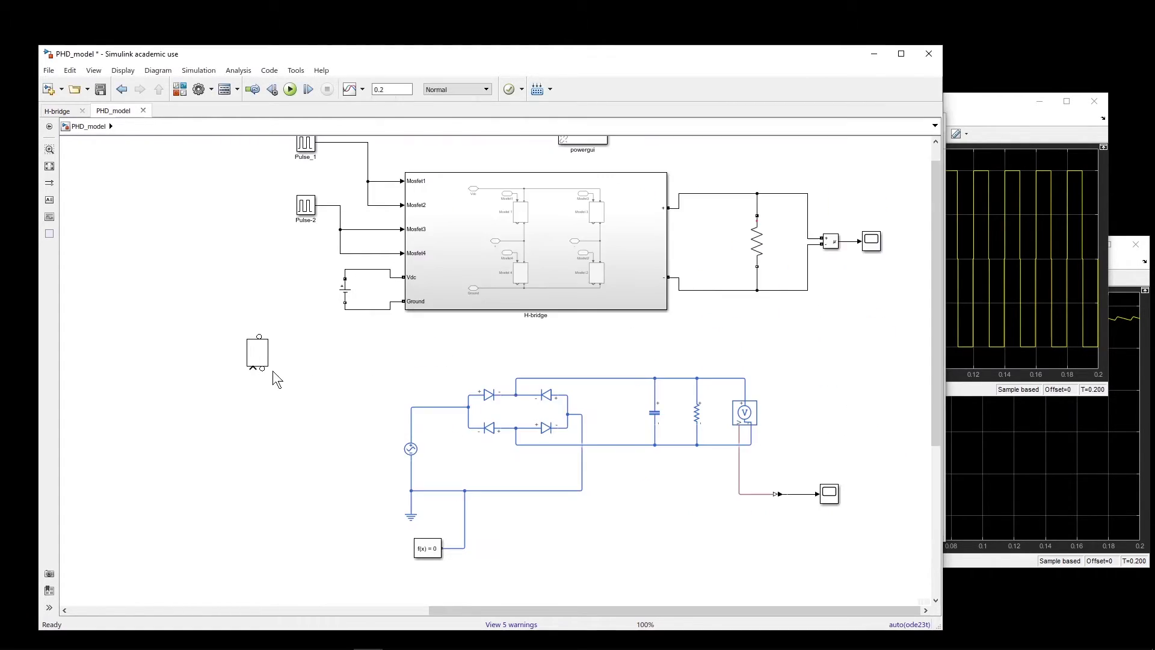
- Delete the old DC Voltage Source and wire the controlled source to Vdc and Ground, starting a control line
left_click(312, 386)
left_click(345, 293)
key("Delete")
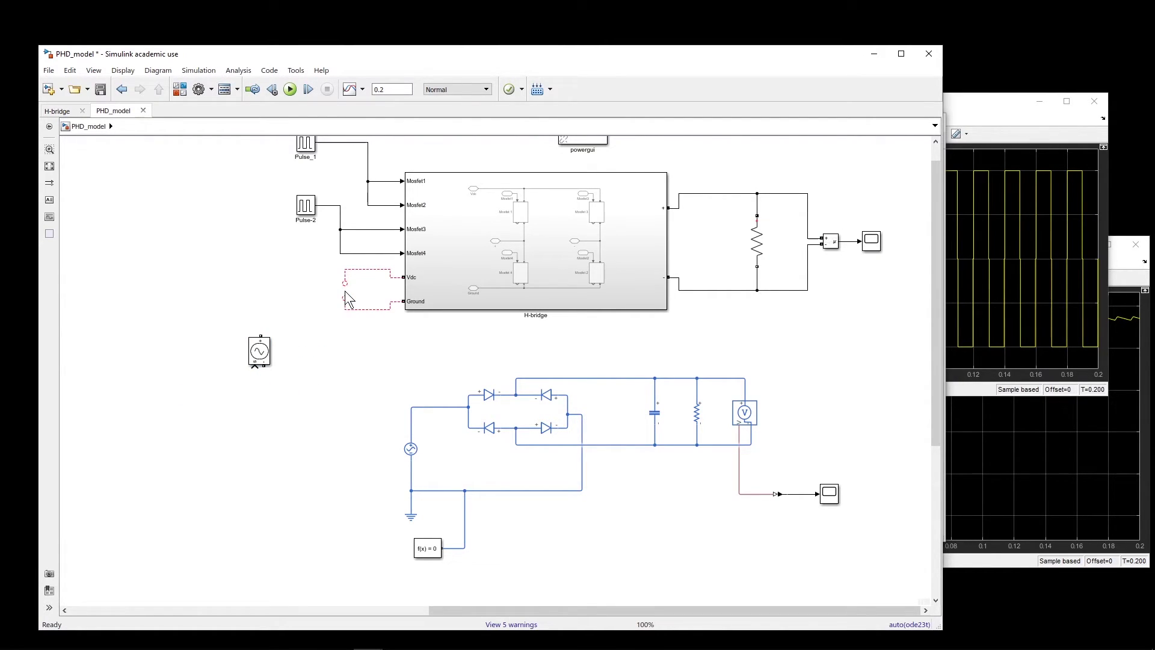
mouse_move(260, 336)
left_mouse_down()
mouse_move(338, 267)
mouse_move(349, 306)
mouse_move(293, 333)
mouse_move(265, 372)
mouse_move(262, 316)
left_mouse_up()
left_click(258, 342)
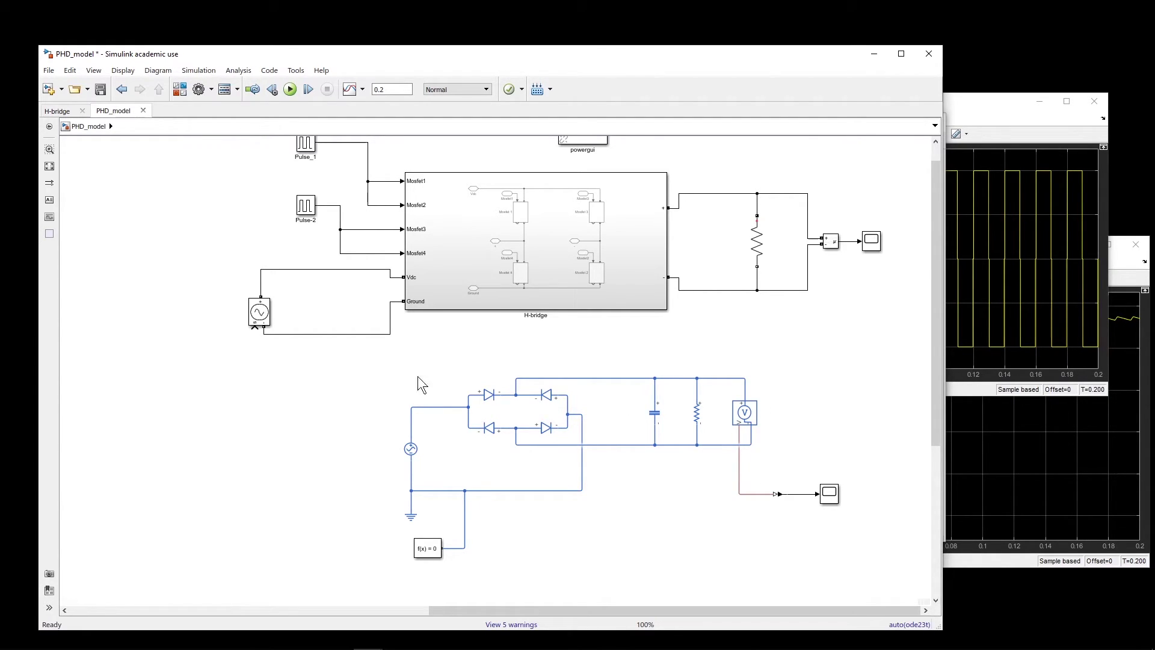
left_click_drag(255, 329, 476, 362)
- Search the library for 'ps-sim' and place a PS-Simulink Converter in the model
left_click(180, 89)
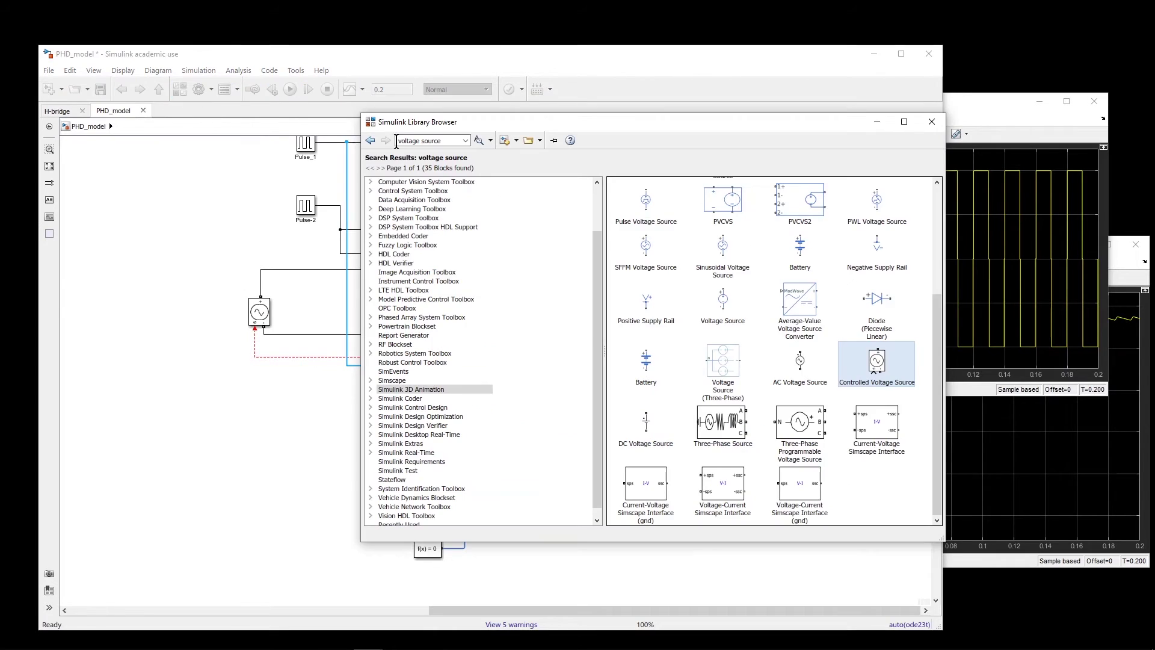
left_click(438, 140)
type("ps")
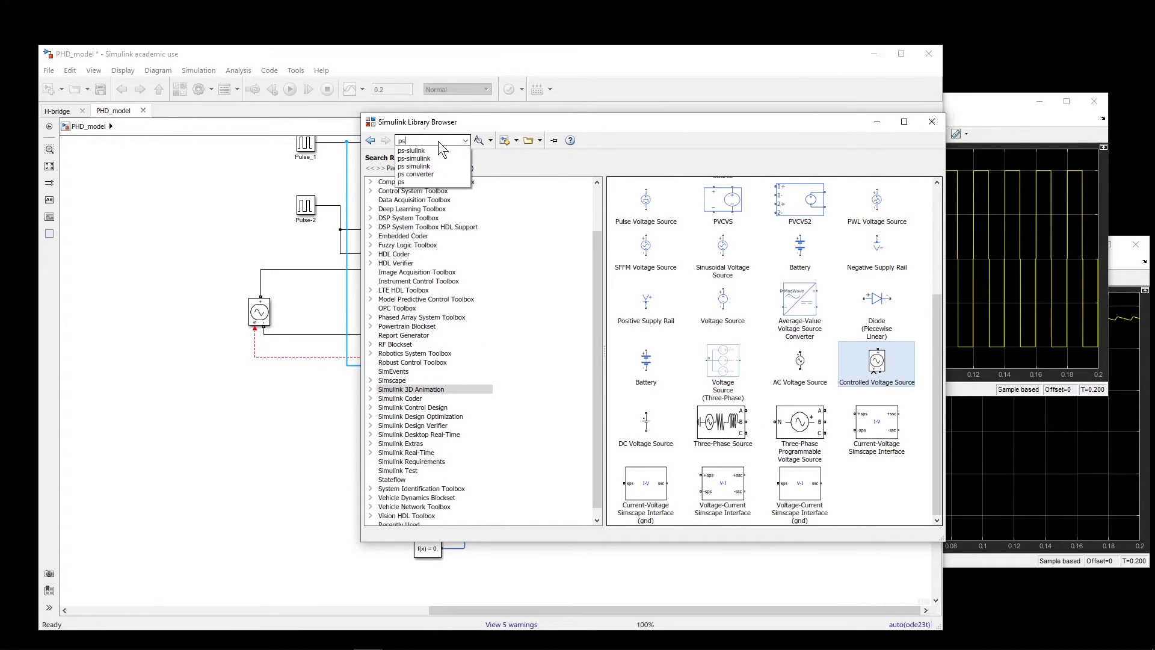
type("-simulink")
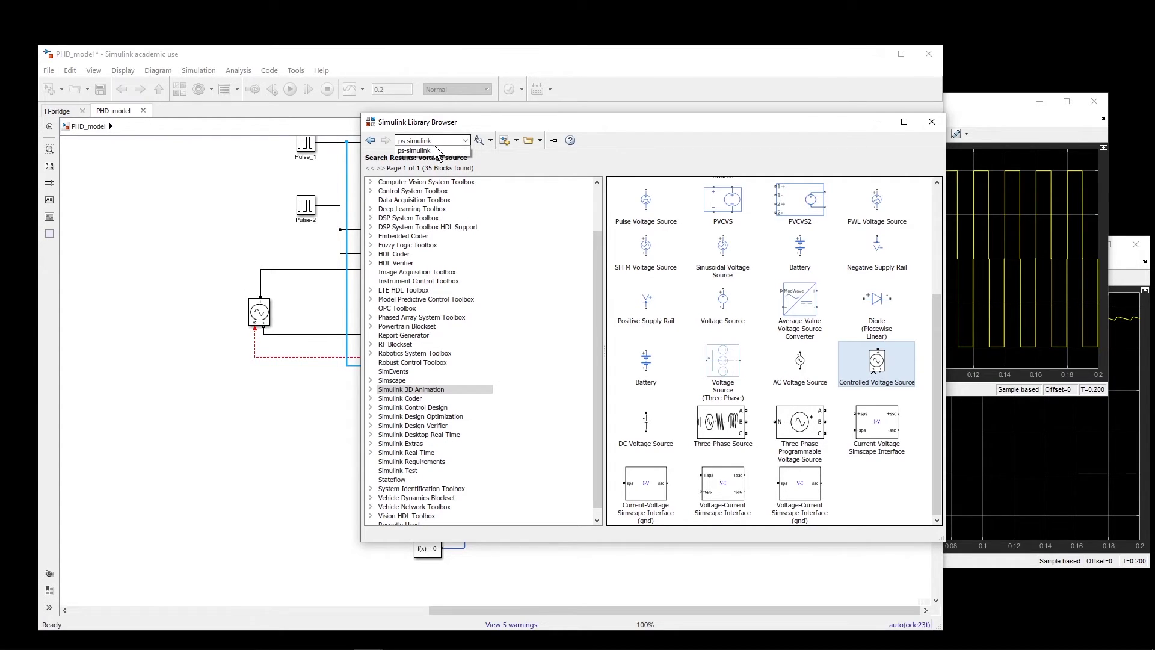
left_click(479, 140)
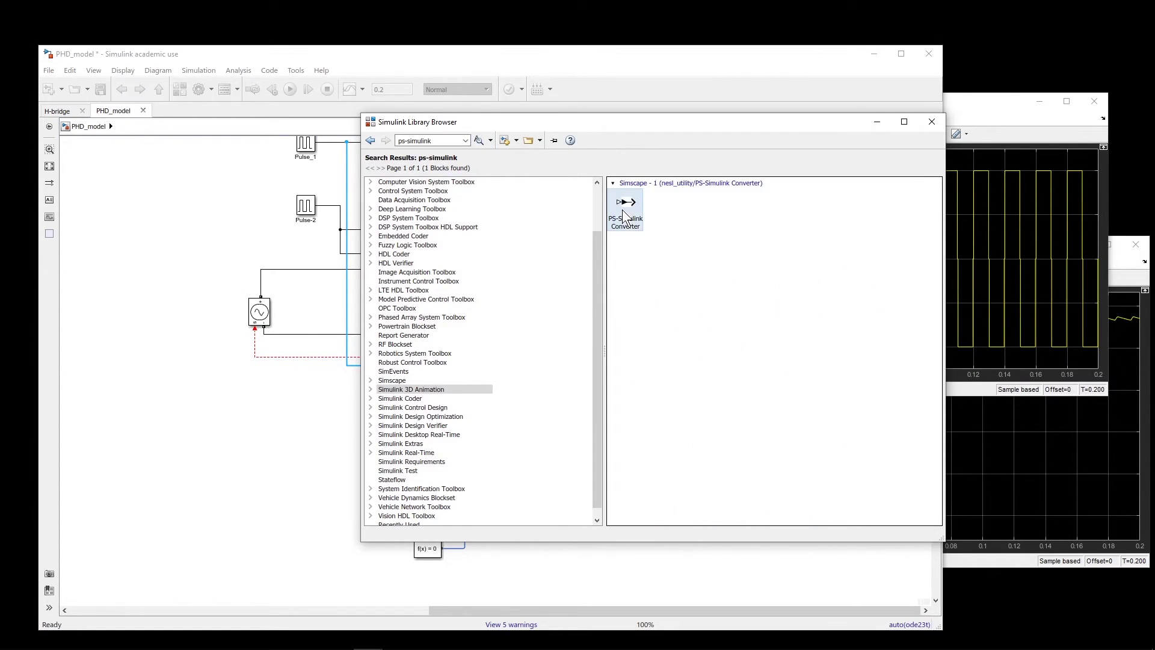
left_click_drag(625, 202, 328, 403)
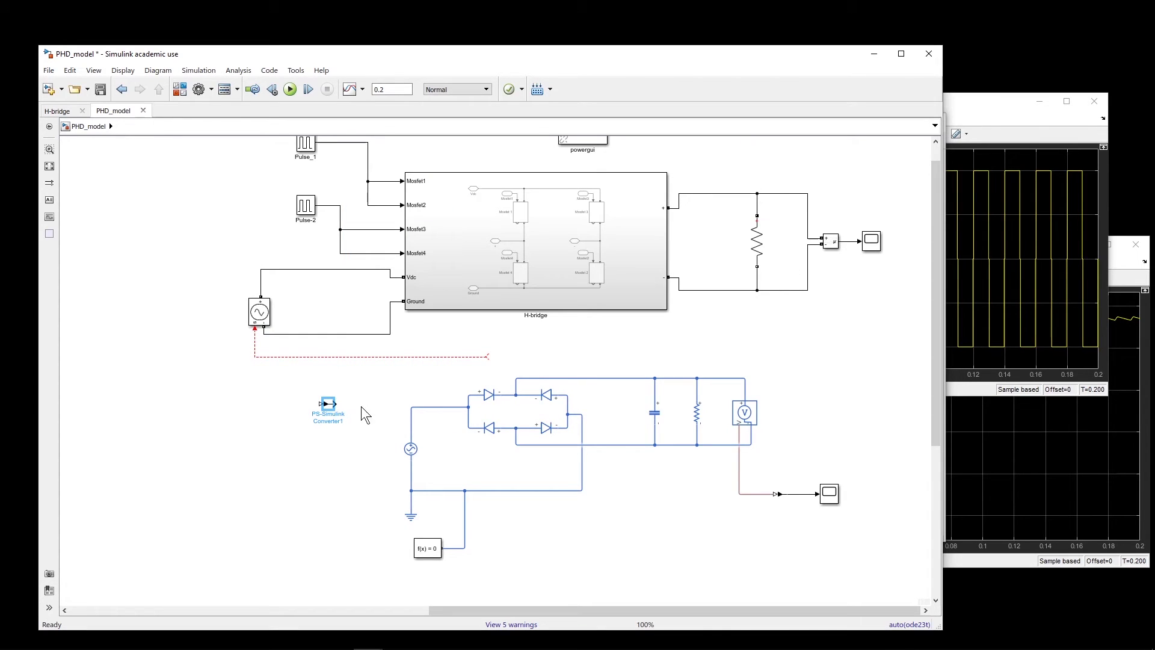
- Rotate the converter clockwise twice so it faces the opposite direction
right_click(328, 406)
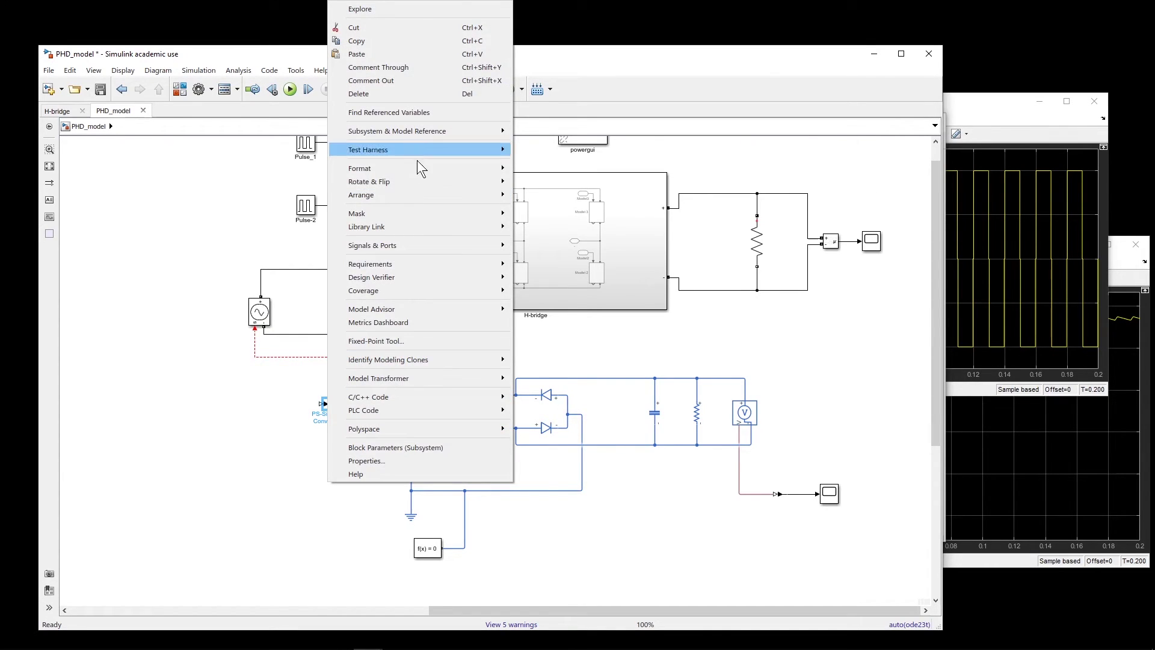
mouse_move(448, 181)
left_click(529, 183)
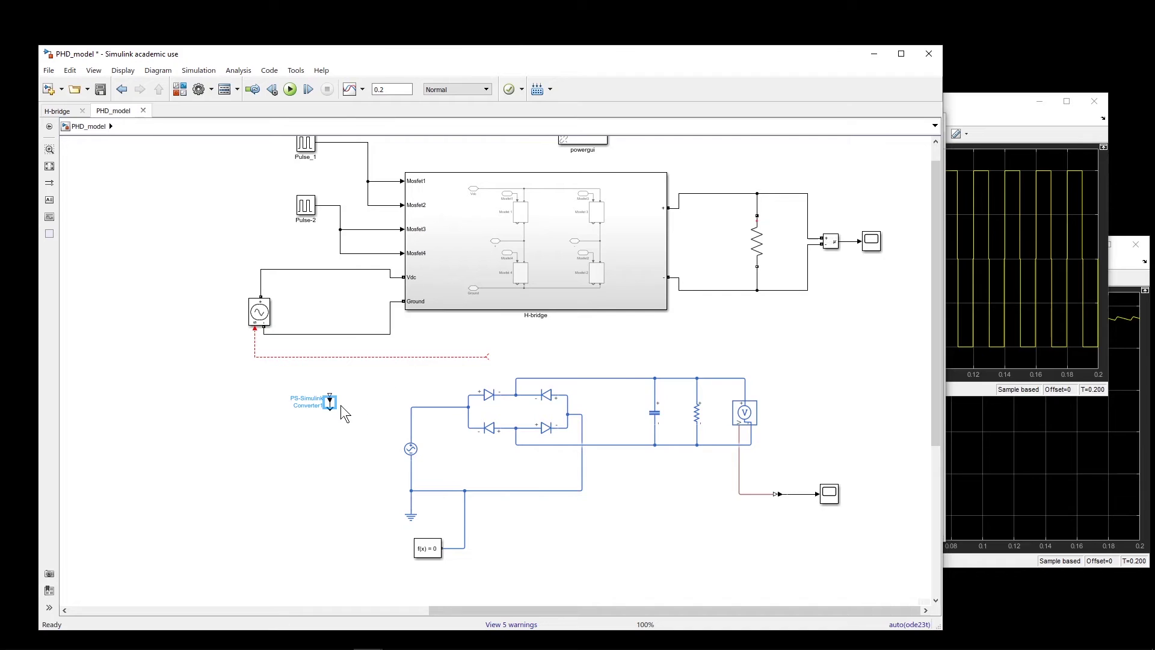
right_click(328, 404)
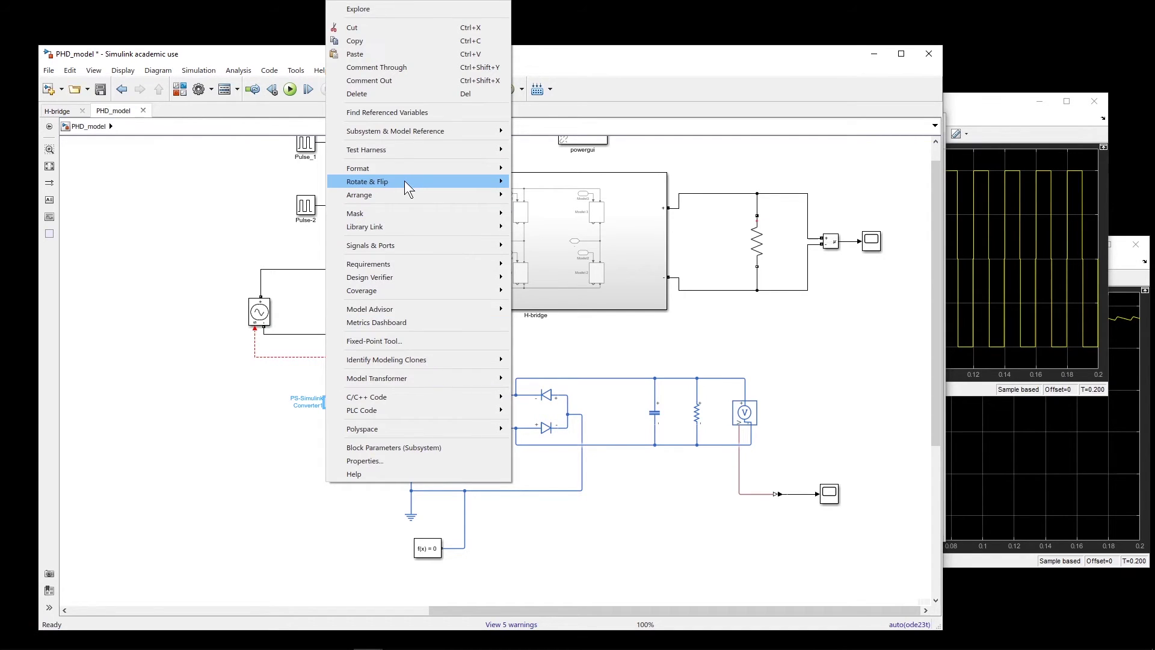
left_click(539, 182)
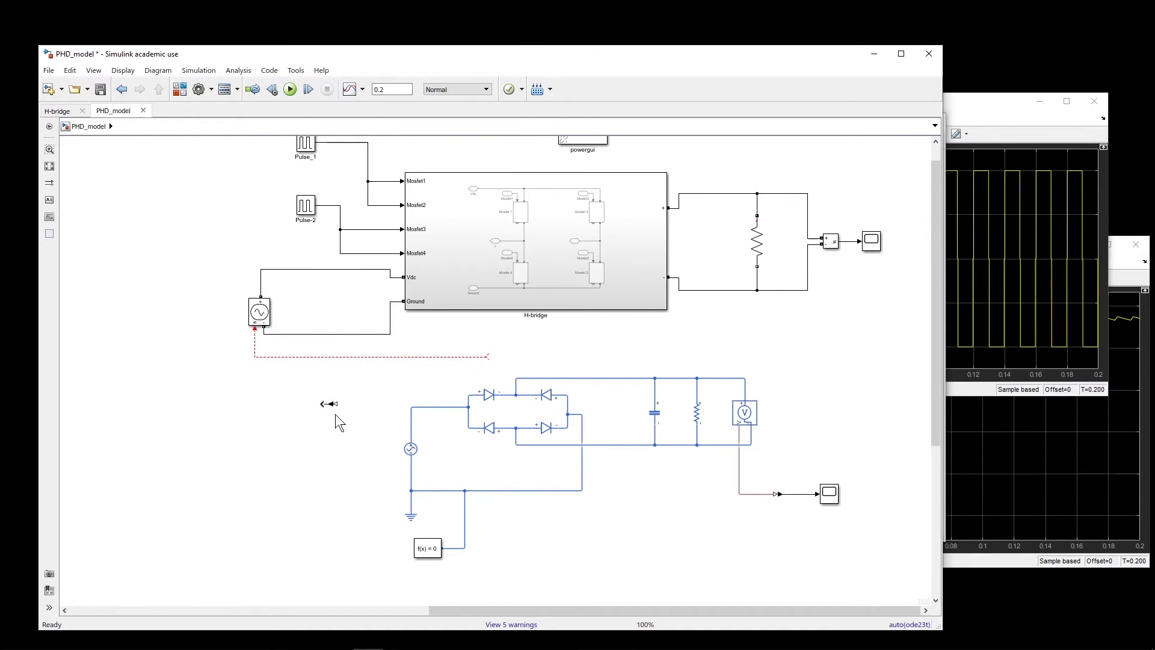
- Move the converter above the diode bridge and route the measured-voltage line through it to the controlled source
mouse_move(330, 403)
left_mouse_down()
mouse_move(519, 373)
mouse_move(526, 360)
mouse_move(490, 355)
mouse_move(678, 351)
mouse_move(662, 413)
mouse_move(722, 421)
mouse_move(739, 469)
left_mouse_up()
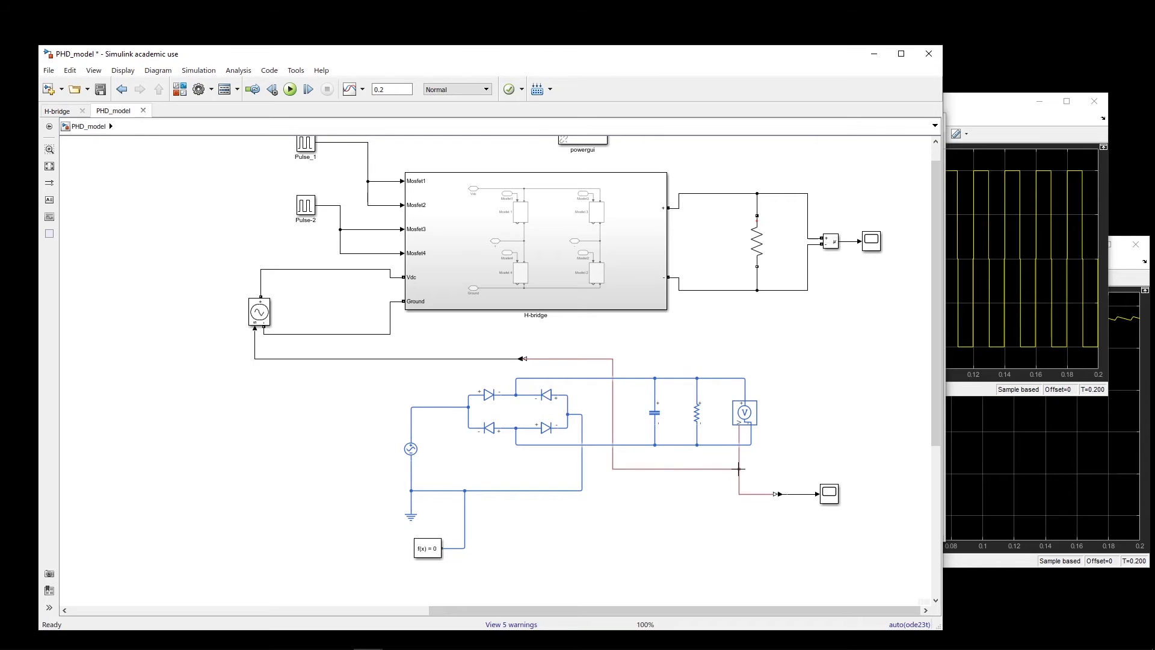
left_click_drag(614, 418, 777, 422)
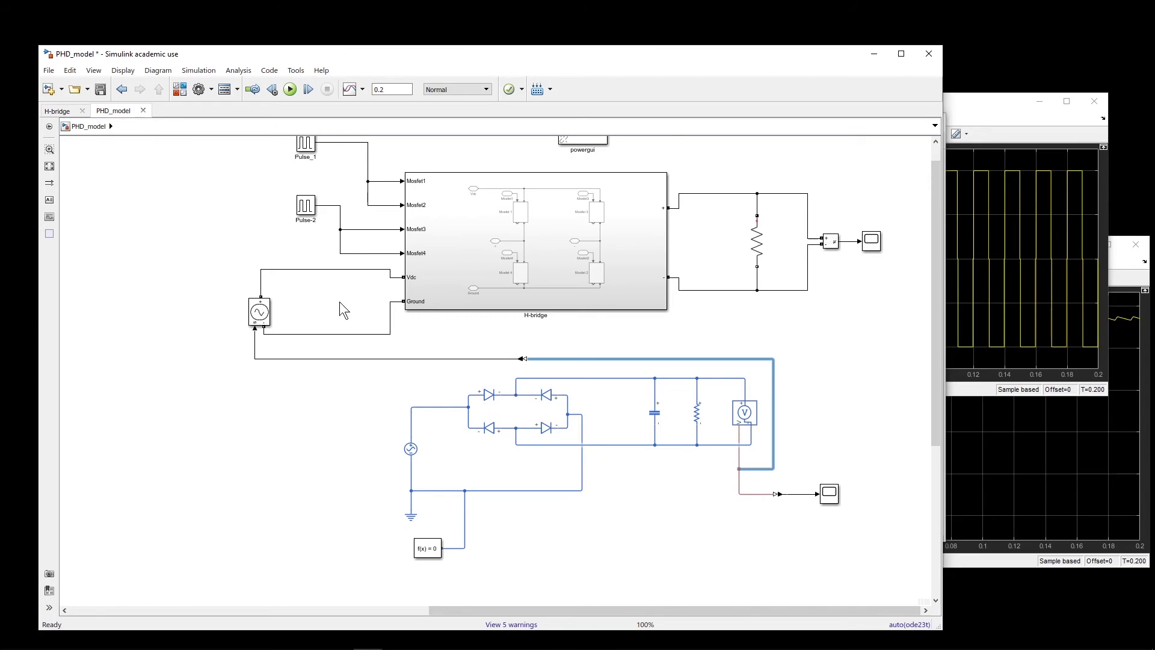
left_click(256, 324)
- Run the simulation and bring the Scope and Scope1 result windows forward
left_click(411, 317)
left_click(291, 90)
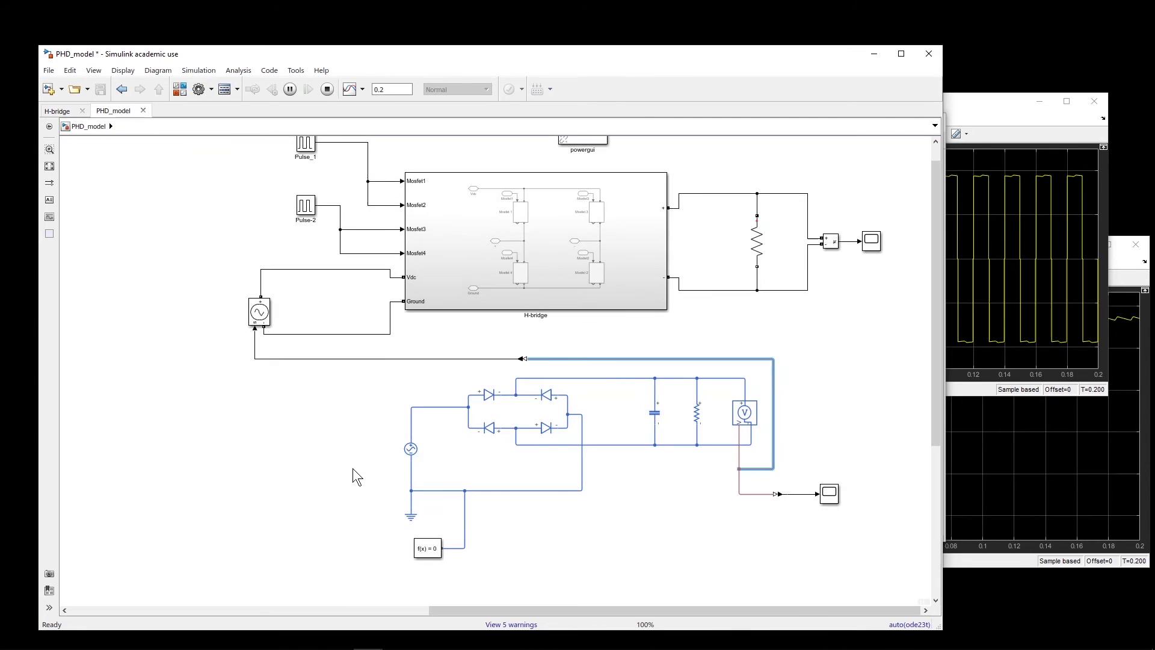
left_click_drag(1000, 107, 810, 91)
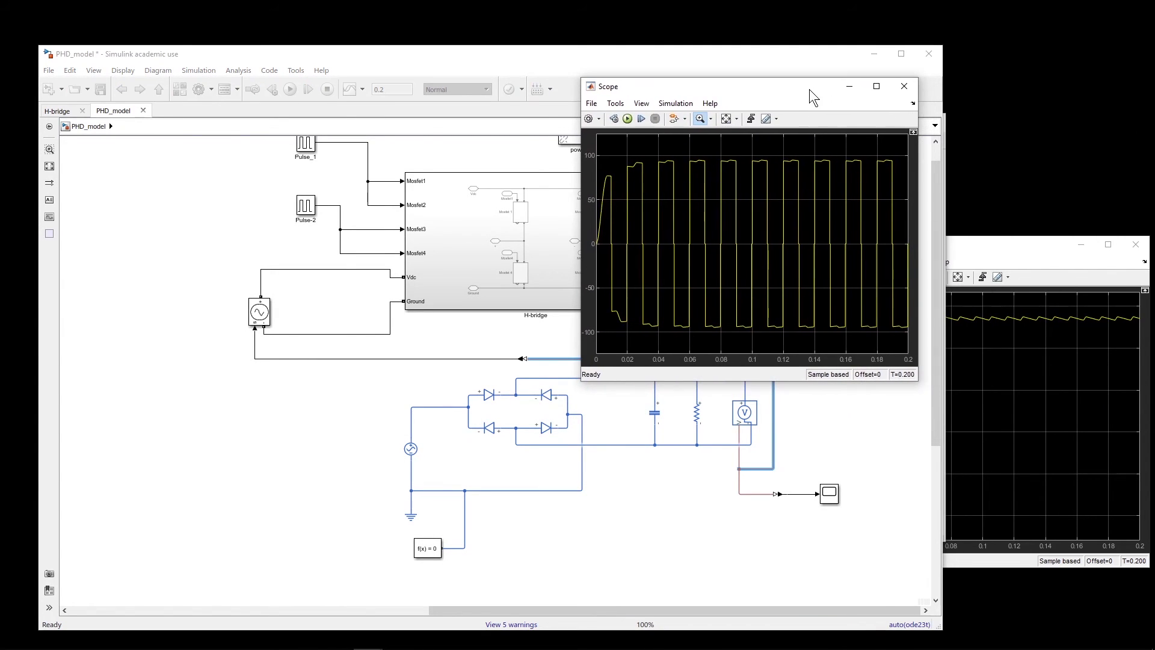
left_click_drag(1052, 255, 980, 251)
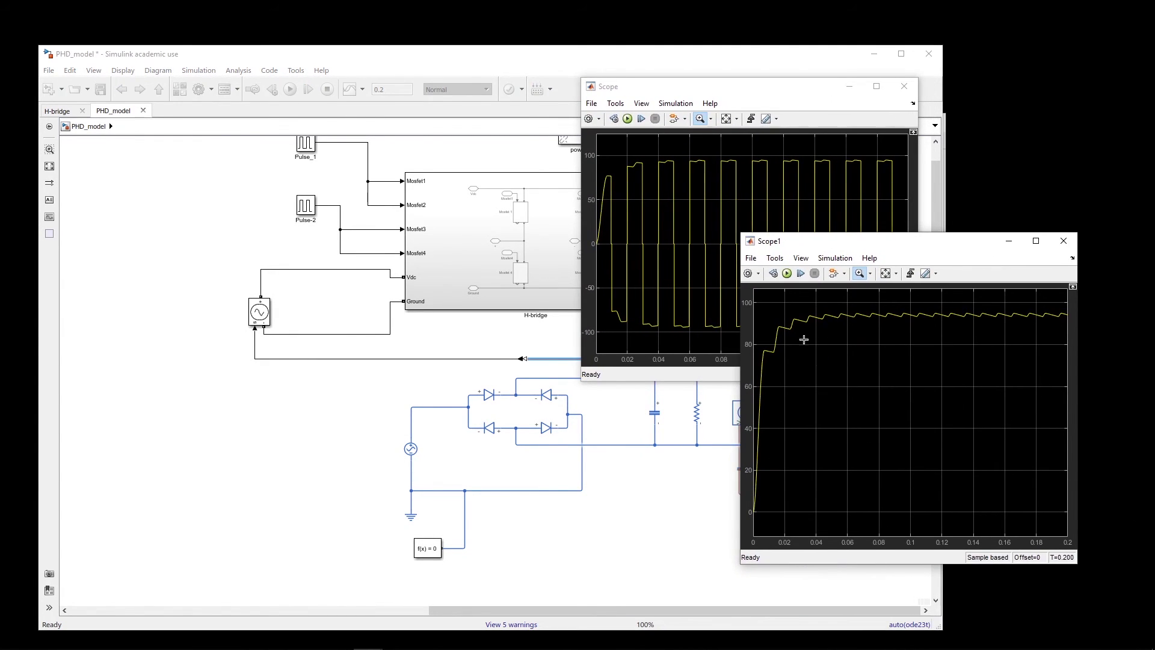
- Compare the H-bridge square wave and the ~95 rectifier output, then return to the model diagram
left_click_drag(890, 241, 951, 247)
left_click_drag(781, 94, 822, 93)
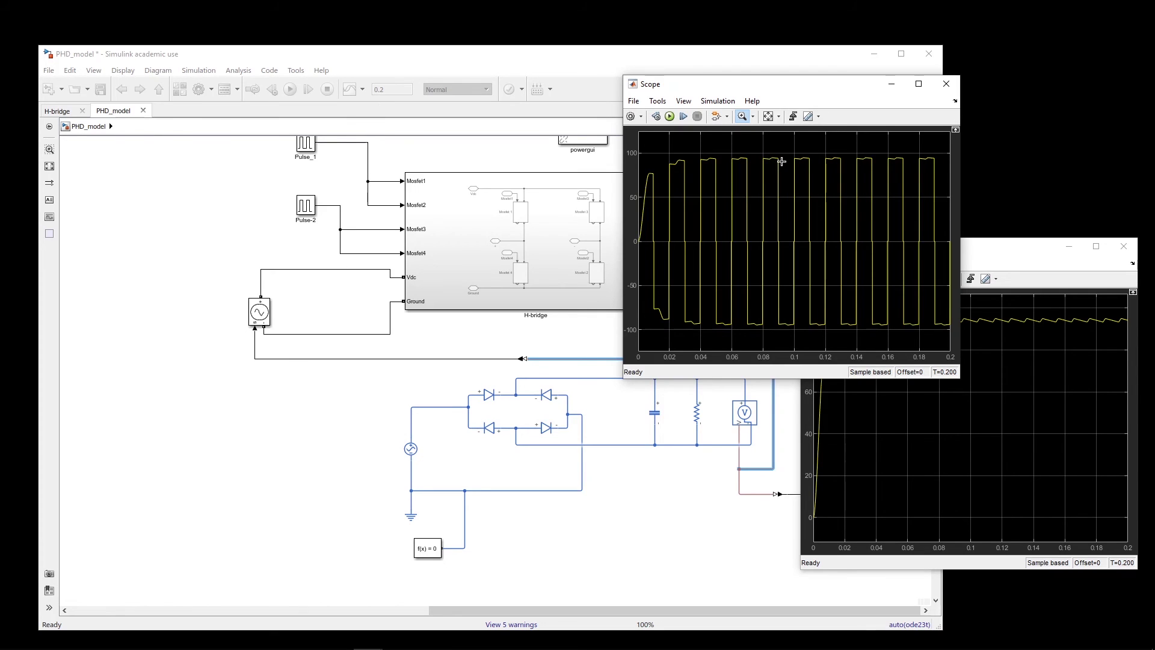
left_click_drag(1008, 247, 989, 247)
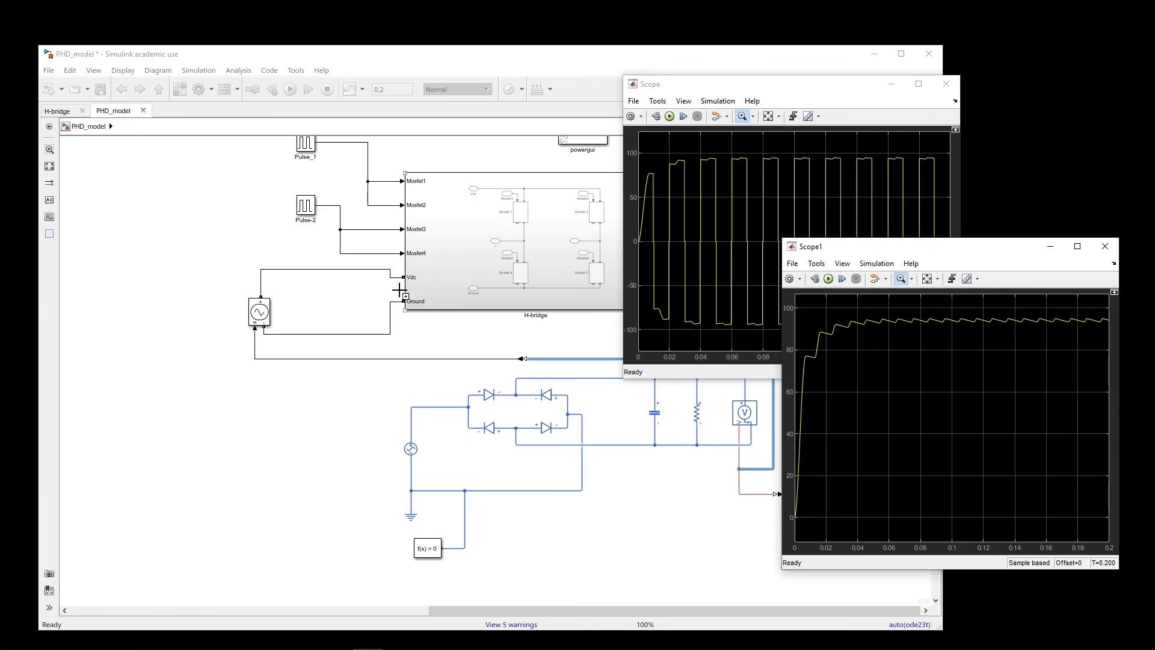
left_click_drag(782, 85, 921, 83)
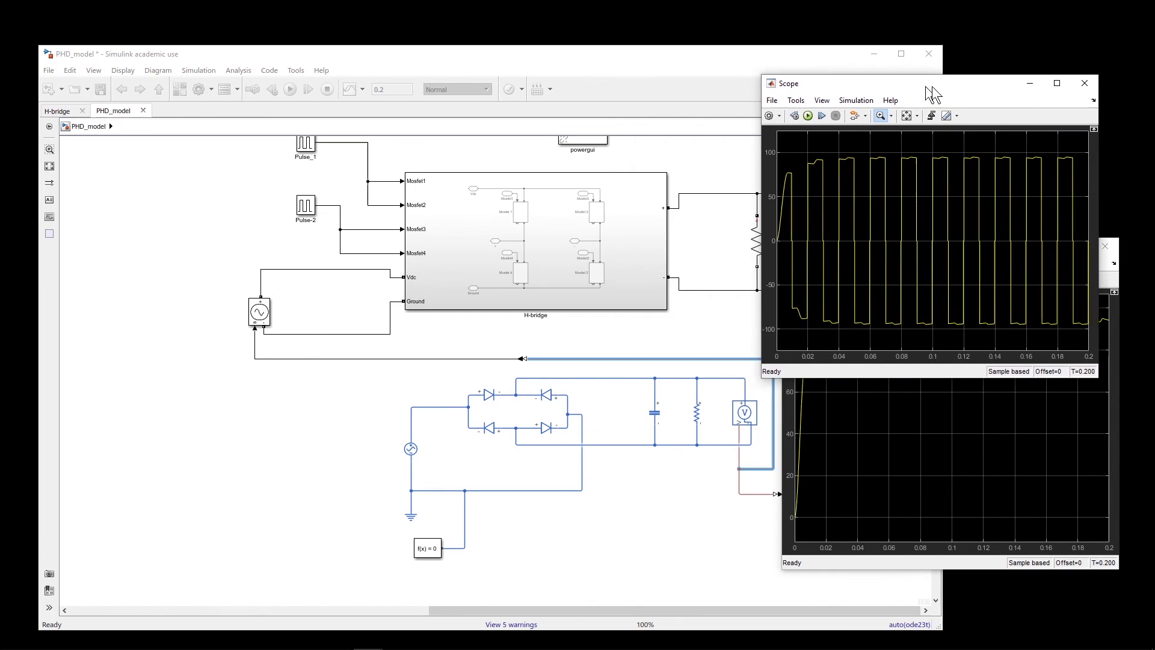
left_click(705, 75)
left_click(655, 413)
left_click(476, 421)
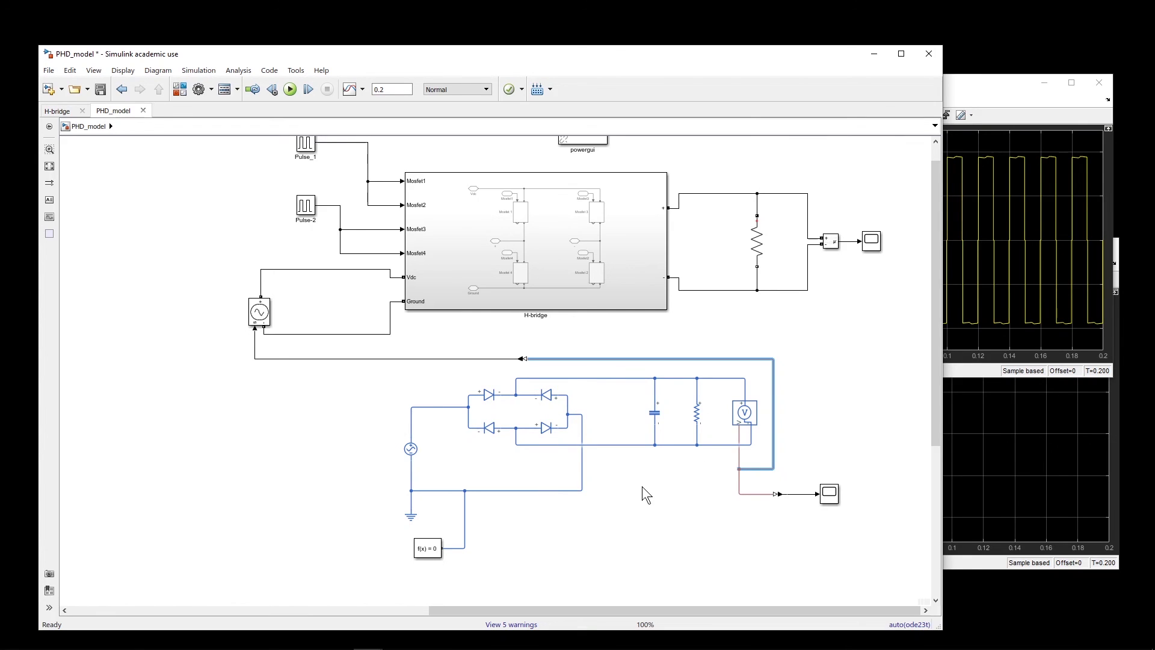